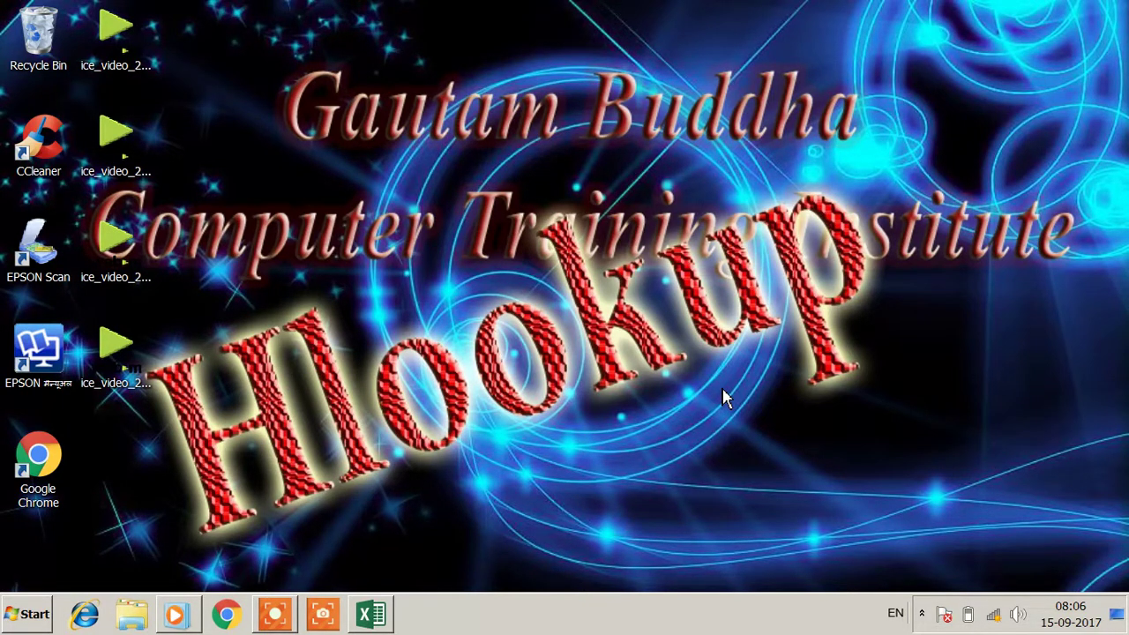
- Return to the Book1 Stock Sheet and erase the unfinished HLOOKUP formula from H4
{"action": "left_click", "coordinate": [370, 615]}
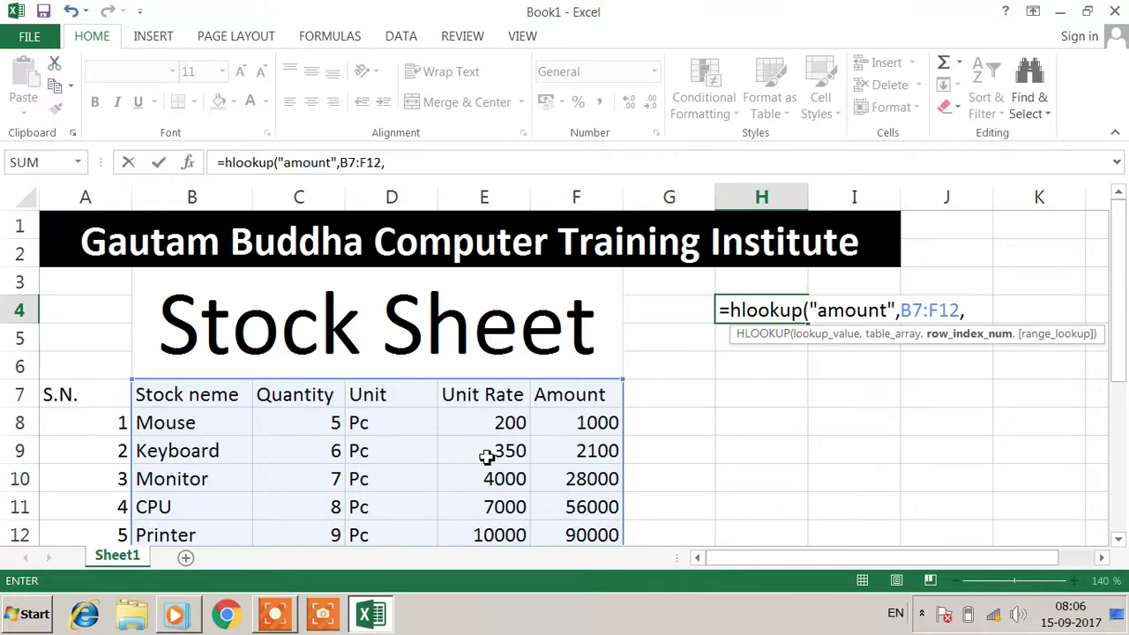
{"action": "scroll", "coordinate": [530, 433], "scroll_direction": "down", "scroll_amount": 1}
{"action": "scroll", "coordinate": [618, 397], "scroll_direction": "up", "scroll_amount": 1}
{"action": "key", "text": "BackSpace"}
{"action": "key", "text": "BackSpace"}
{"action": "key", "text": "BackSpace"}
{"action": "key", "text": "BackSpace"}
{"action": "key", "text": "BackSpace"}
{"action": "key", "text": "BackSpace"}
{"action": "key", "text": "BackSpace"}
{"action": "key", "text": "BackSpace"}
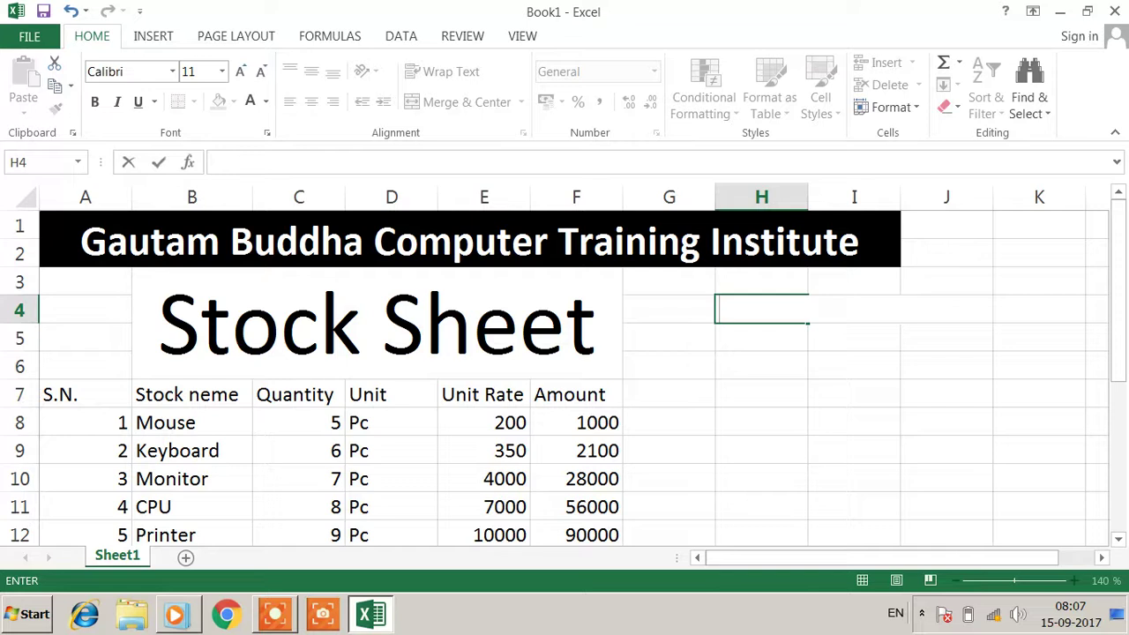
{"action": "scroll", "coordinate": [864, 224], "scroll_direction": "down", "scroll_amount": 1}
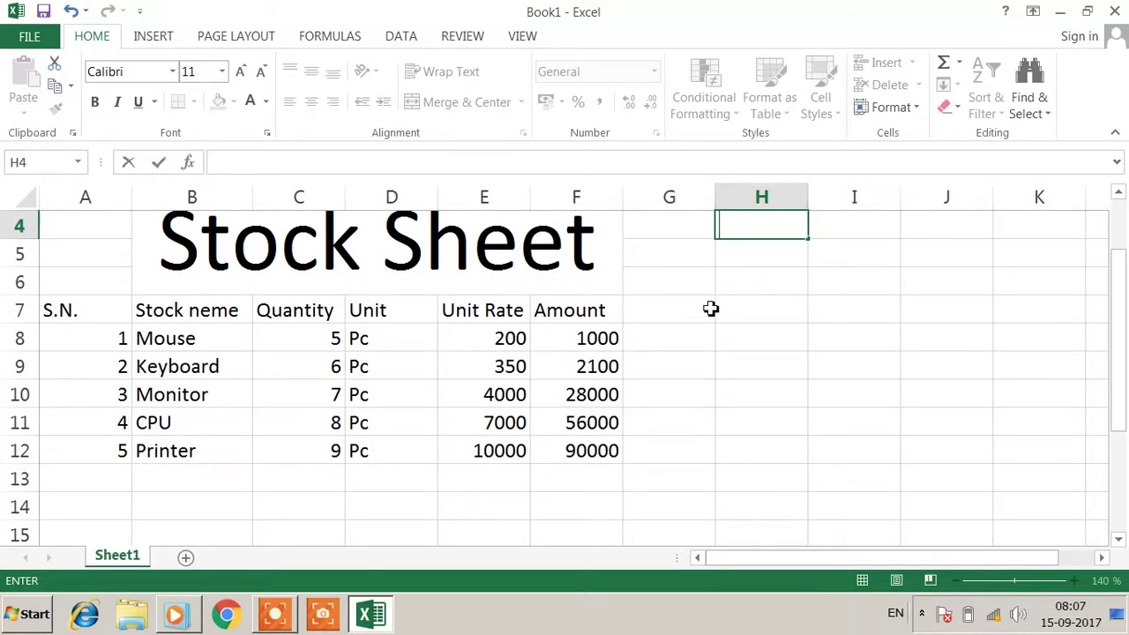
{"action": "scroll", "coordinate": [740, 298], "scroll_direction": "up", "scroll_amount": 1}
- Enter =Hlookup("Amount",B7:F12,4,0) in G4 so it returns 28000
{"action": "left_click", "coordinate": [668, 315]}
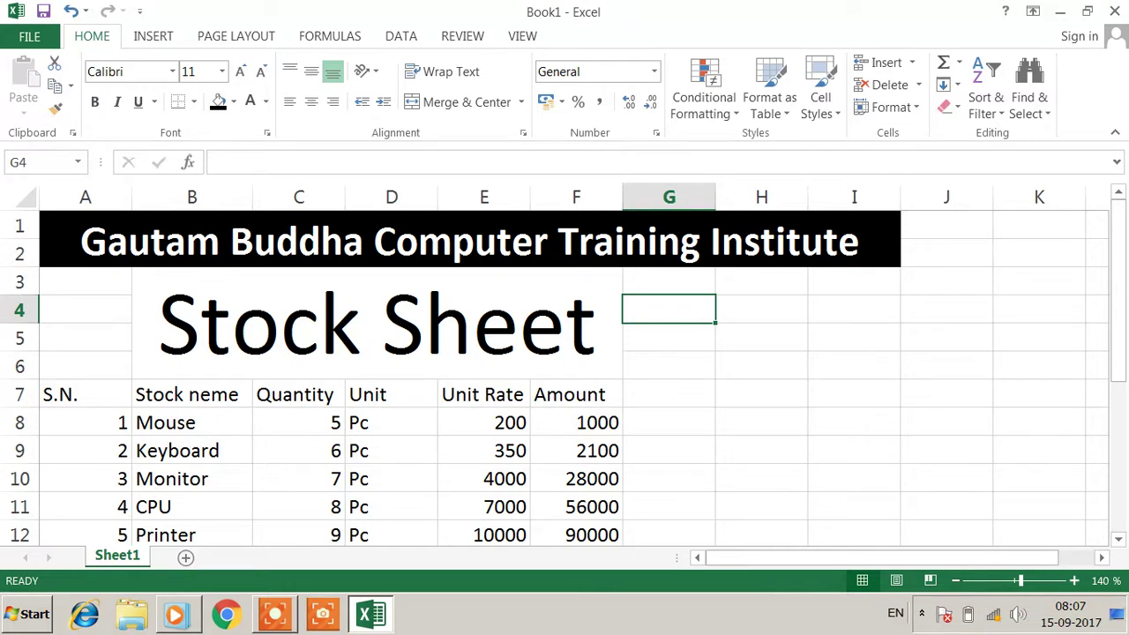
{"action": "type", "text": "="}
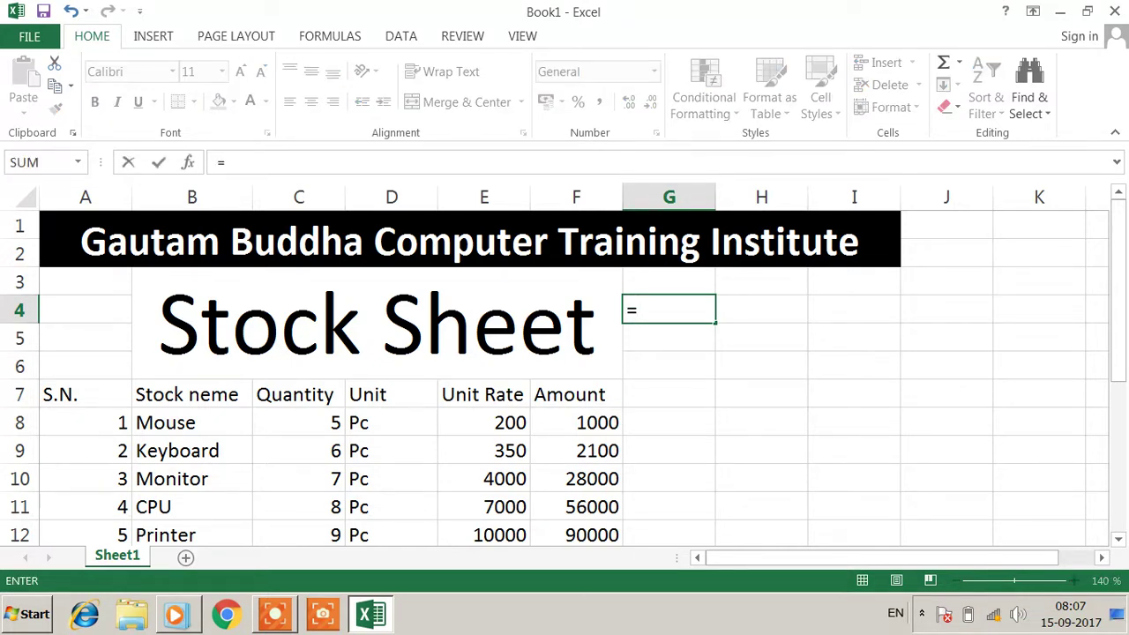
{"action": "type", "text": "H"}
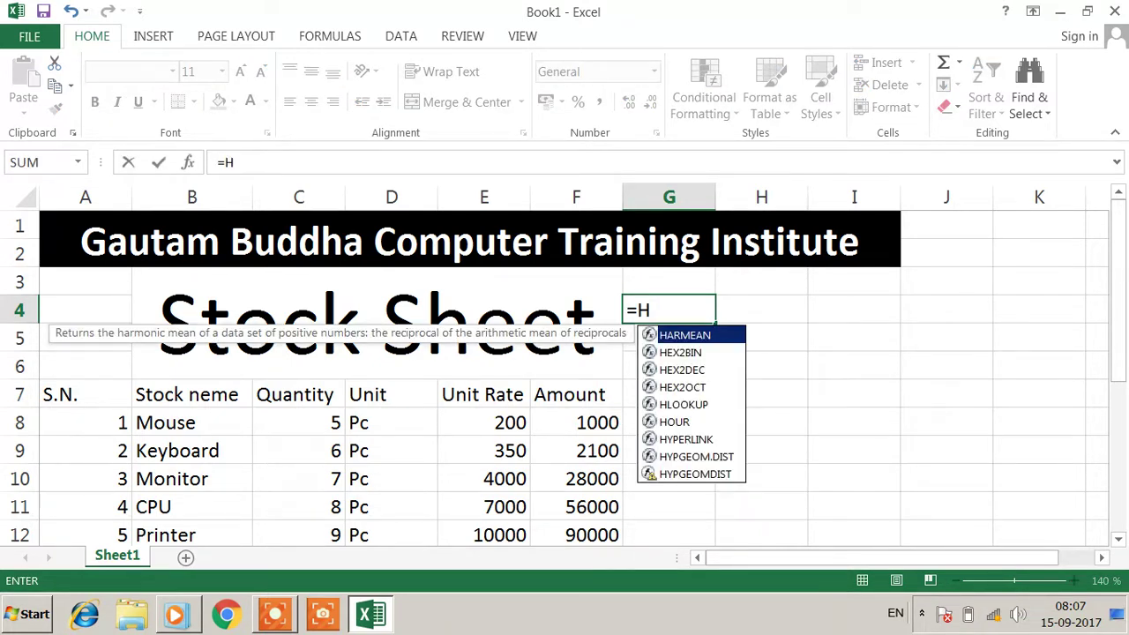
{"action": "type", "text": "lookup"}
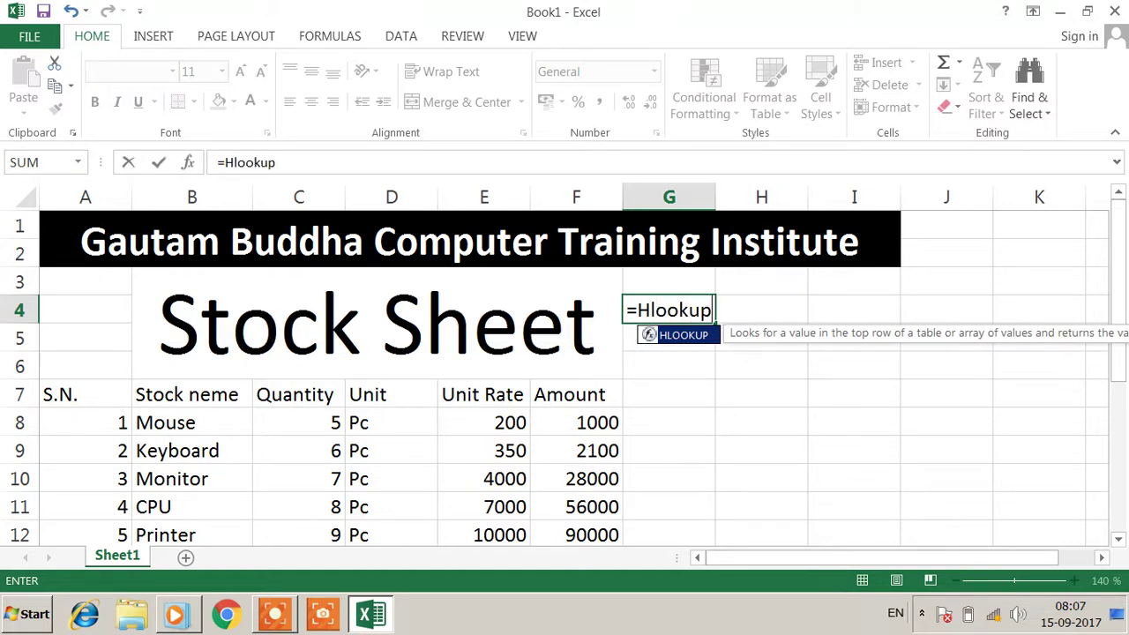
{"action": "type", "text": "("}
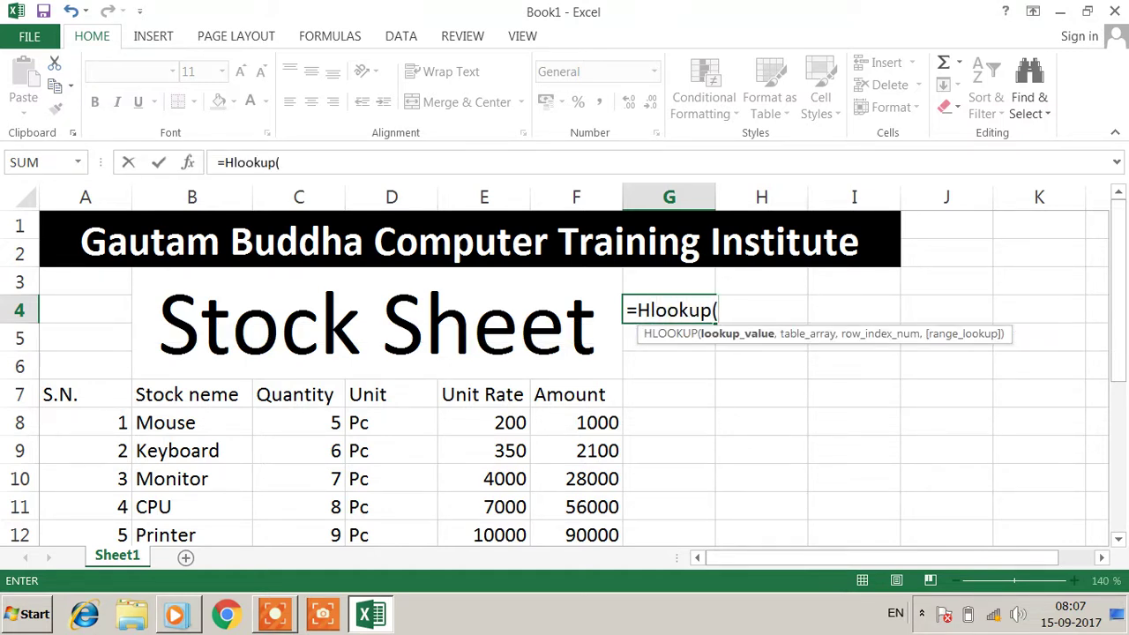
{"action": "type", "text": "\""}
{"action": "type", "text": "Amount\""}
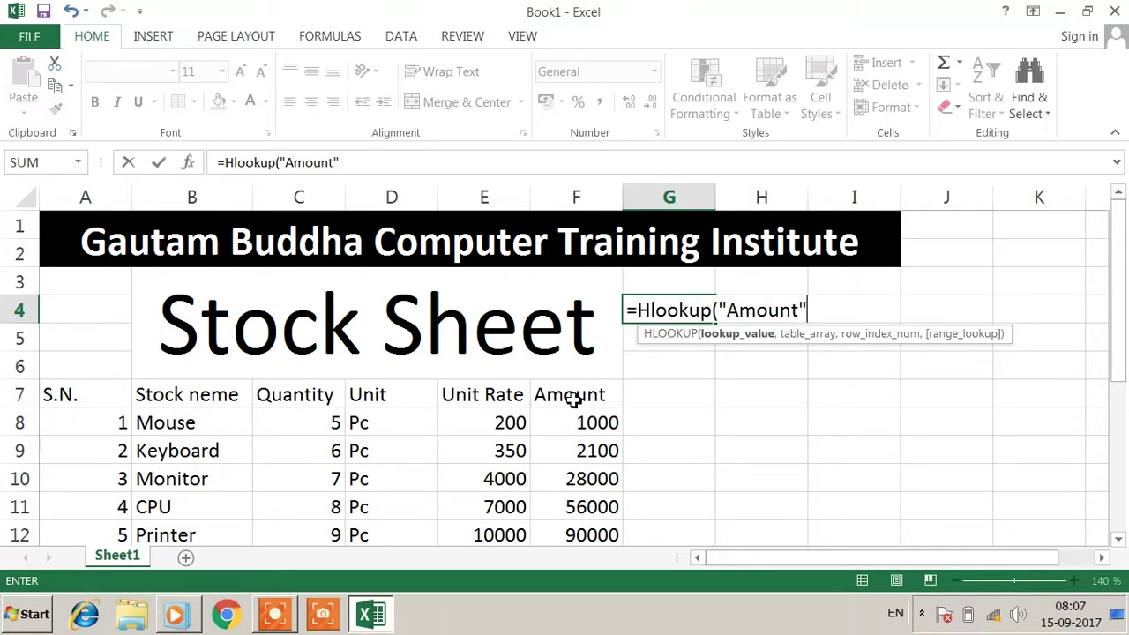
{"action": "type", "text": ","}
{"action": "mouse_move", "coordinate": [192, 395]}
{"action": "left_mouse_down"}
{"action": "mouse_move", "coordinate": [211, 433]}
{"action": "mouse_move", "coordinate": [575, 491]}
{"action": "mouse_move", "coordinate": [670, 524]}
{"action": "mouse_move", "coordinate": [685, 565]}
{"action": "mouse_move", "coordinate": [587, 533]}
{"action": "left_mouse_up"}
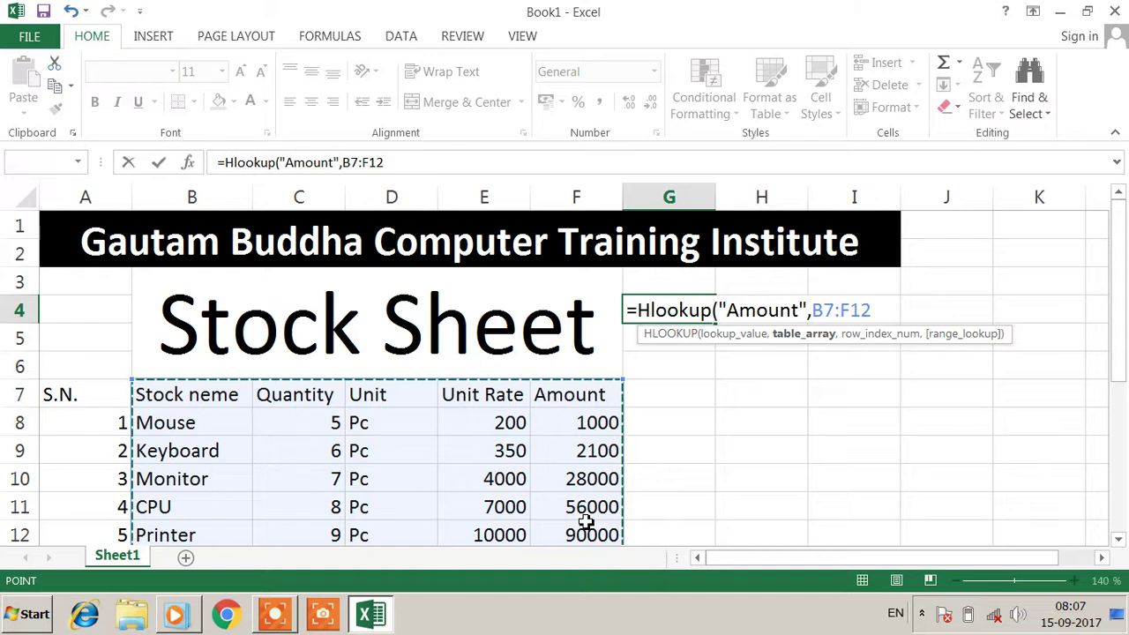
{"action": "scroll", "coordinate": [586, 522], "scroll_direction": "down", "scroll_amount": 1}
{"action": "scroll", "coordinate": [862, 446], "scroll_direction": "up", "scroll_amount": 1}
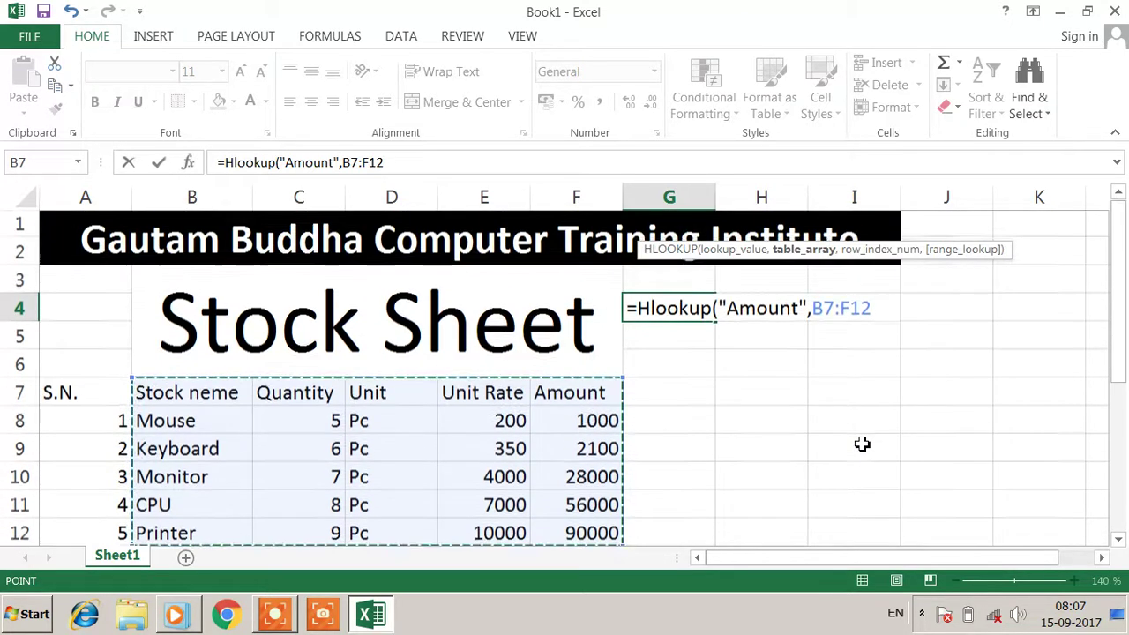
{"action": "type", "text": ",4"}
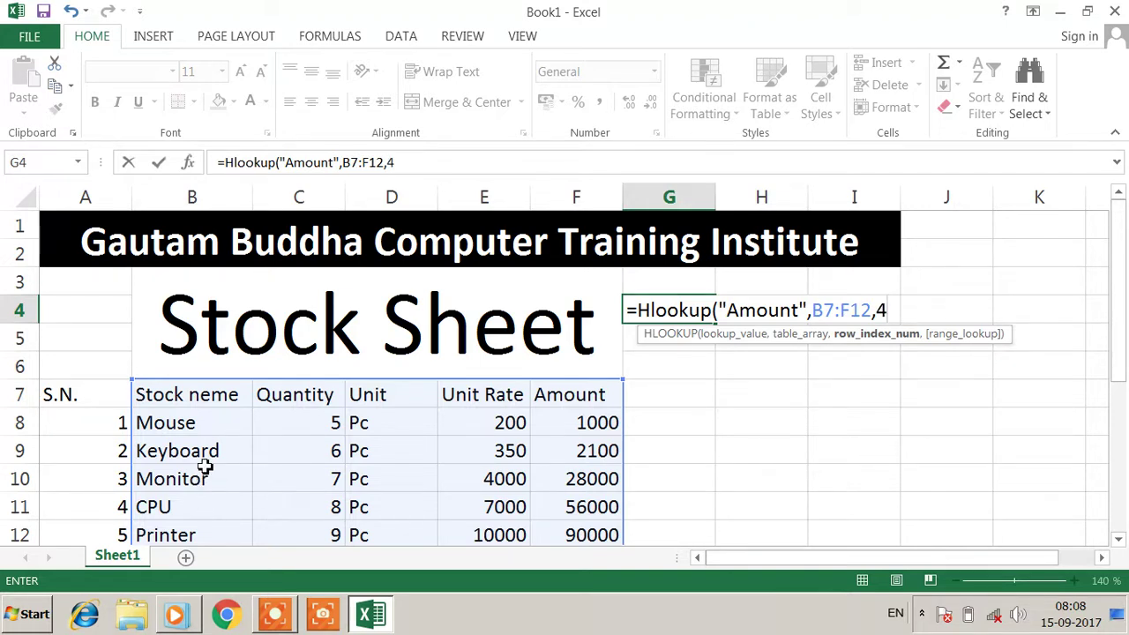
{"action": "type", "text": ","}
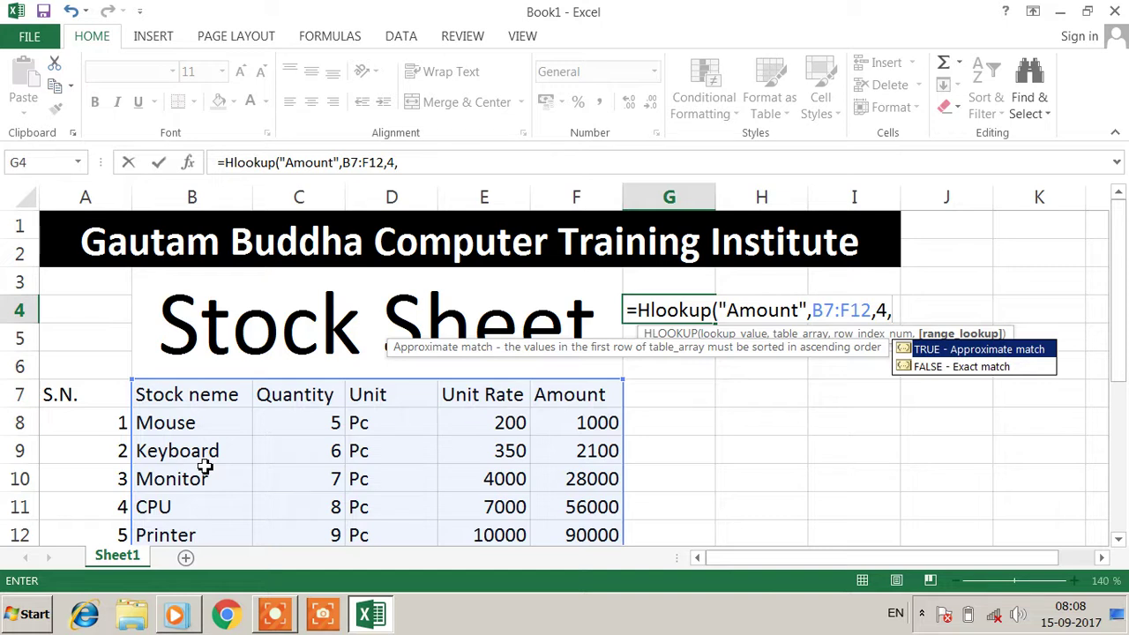
{"action": "type", "text": "0"}
{"action": "type", "text": ")"}
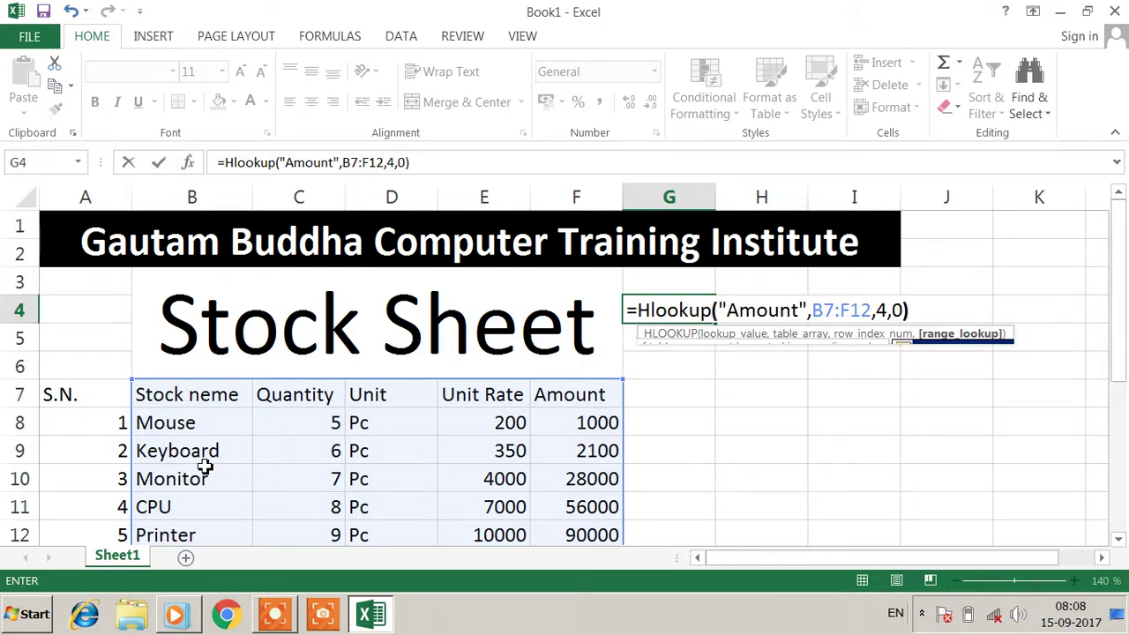
{"action": "key", "text": "Return"}
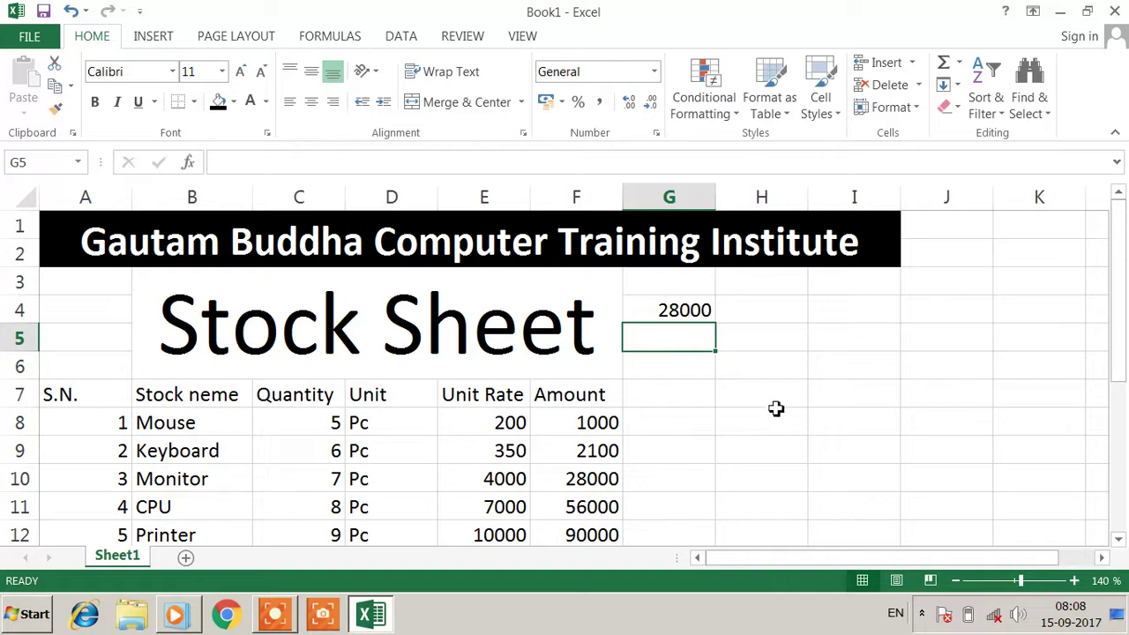
- Enter =hlookup(G6,B7:F12,G7,0) in H6, using G6 as lookup value and G7 as row number
{"action": "left_click", "coordinate": [764, 371]}
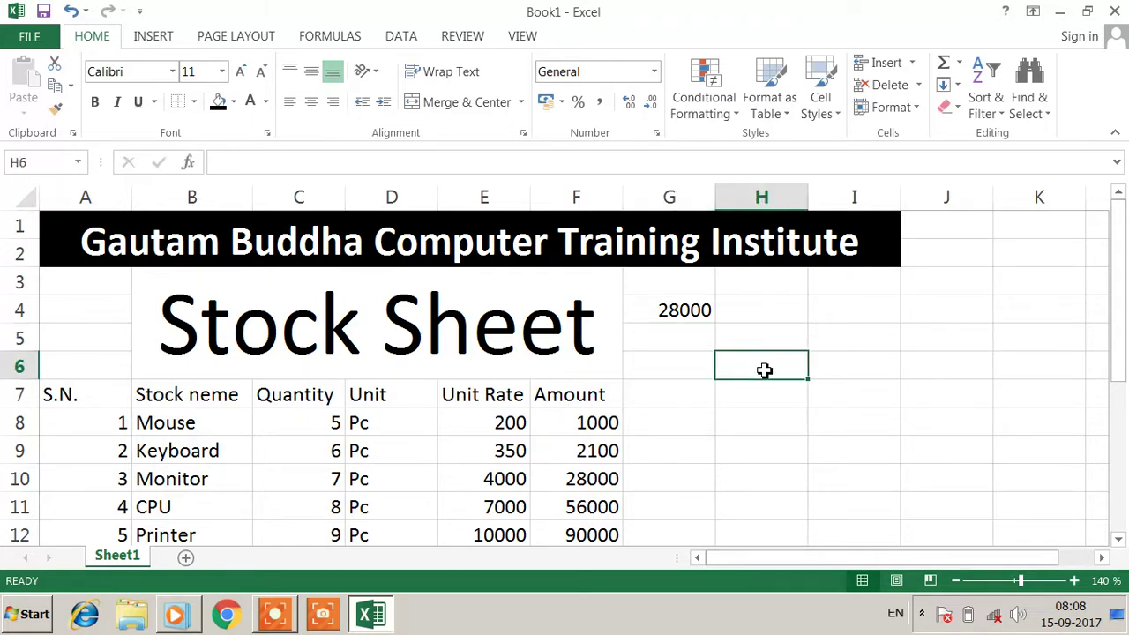
{"action": "type", "text": "="}
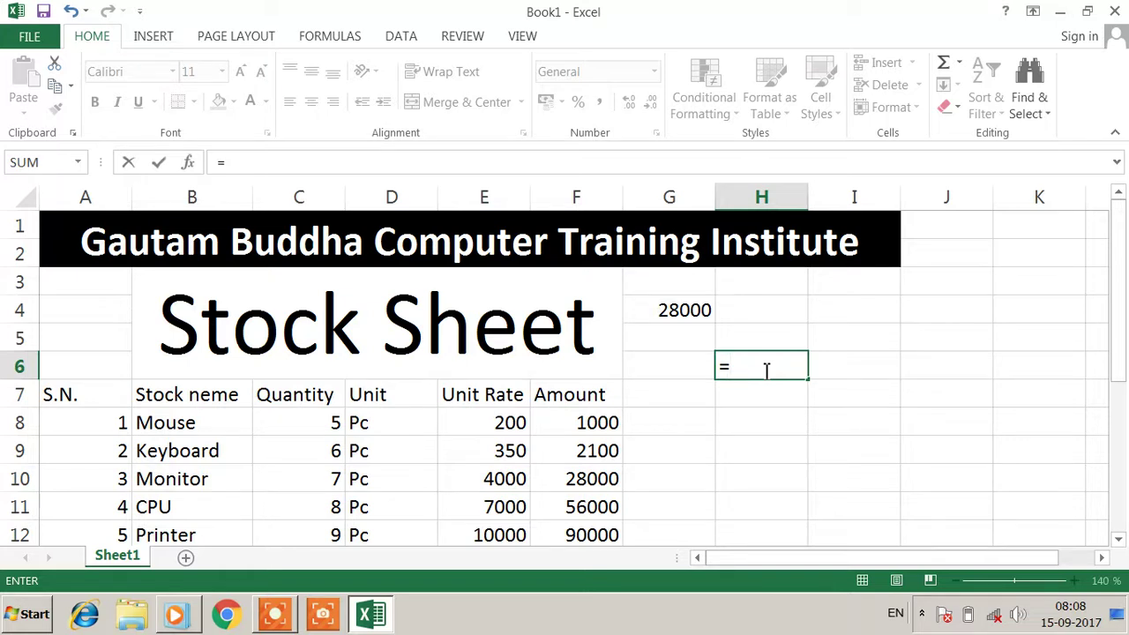
{"action": "type", "text": "h"}
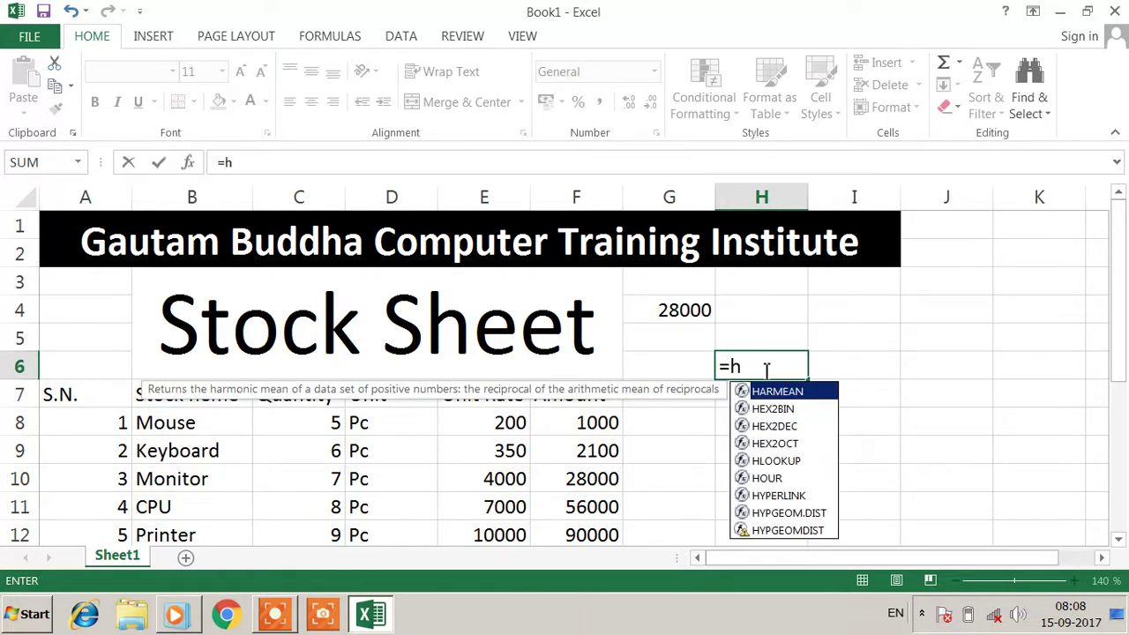
{"action": "type", "text": "lookup"}
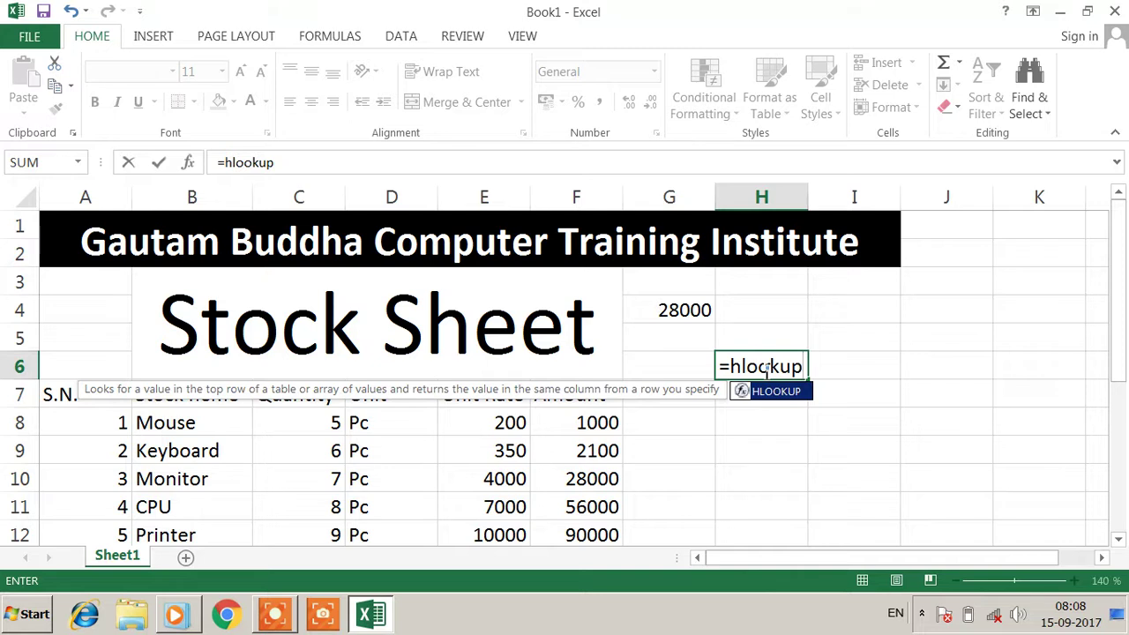
{"action": "type", "text": "("}
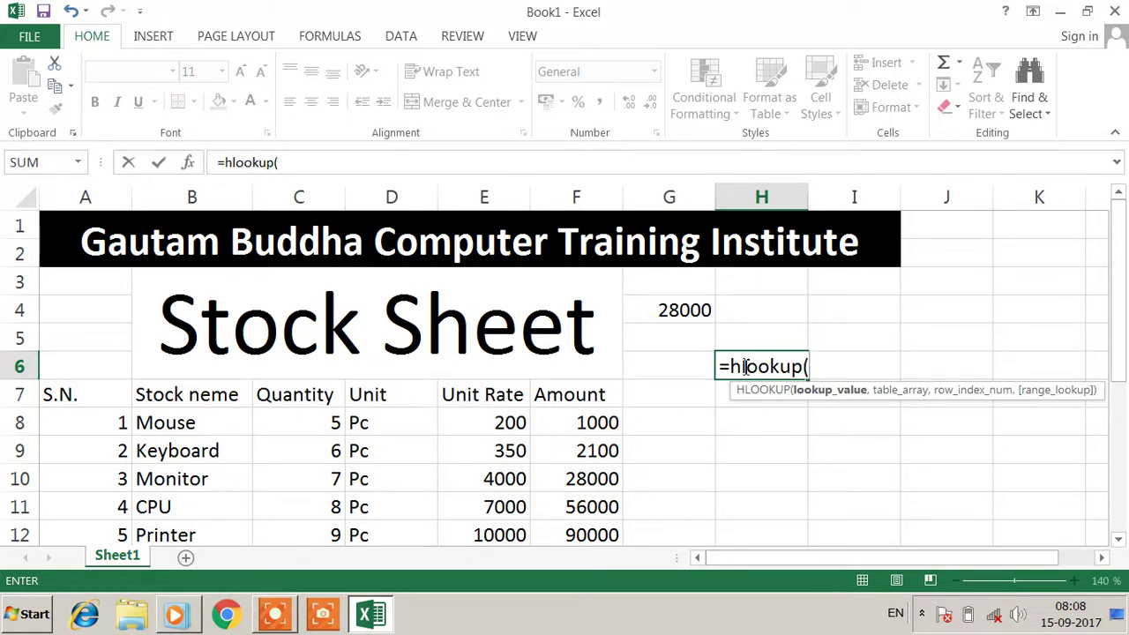
{"action": "left_click", "coordinate": [670, 372]}
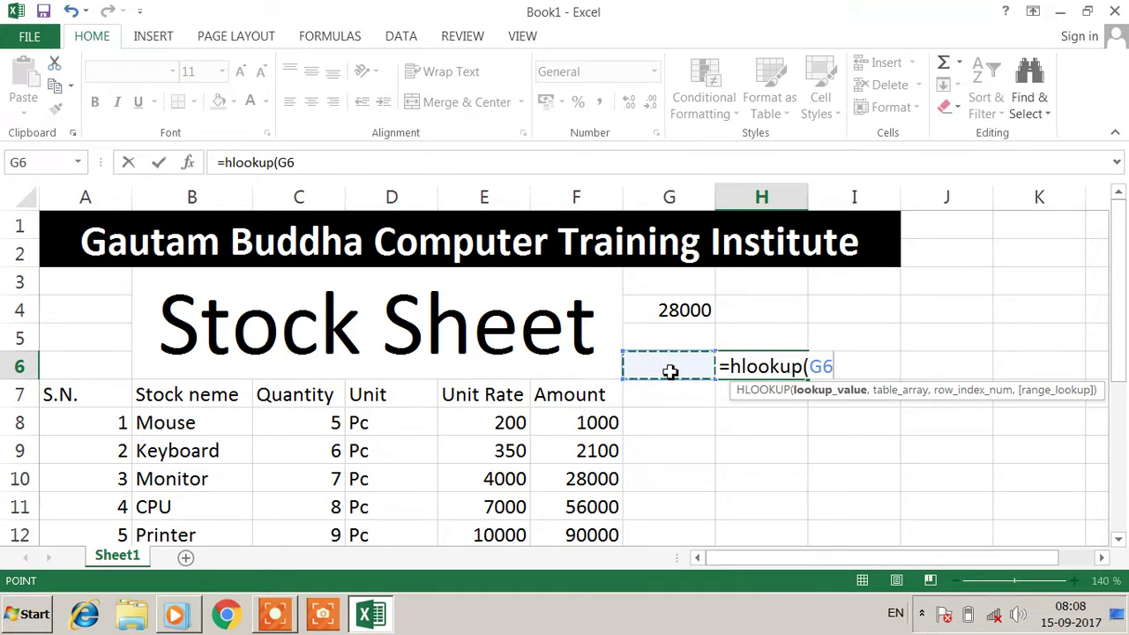
{"action": "type", "text": ","}
{"action": "left_click", "coordinate": [187, 403]}
{"action": "mouse_move", "coordinate": [187, 402]}
{"action": "left_mouse_down"}
{"action": "mouse_move", "coordinate": [603, 454]}
{"action": "mouse_move", "coordinate": [591, 480]}
{"action": "left_mouse_up"}
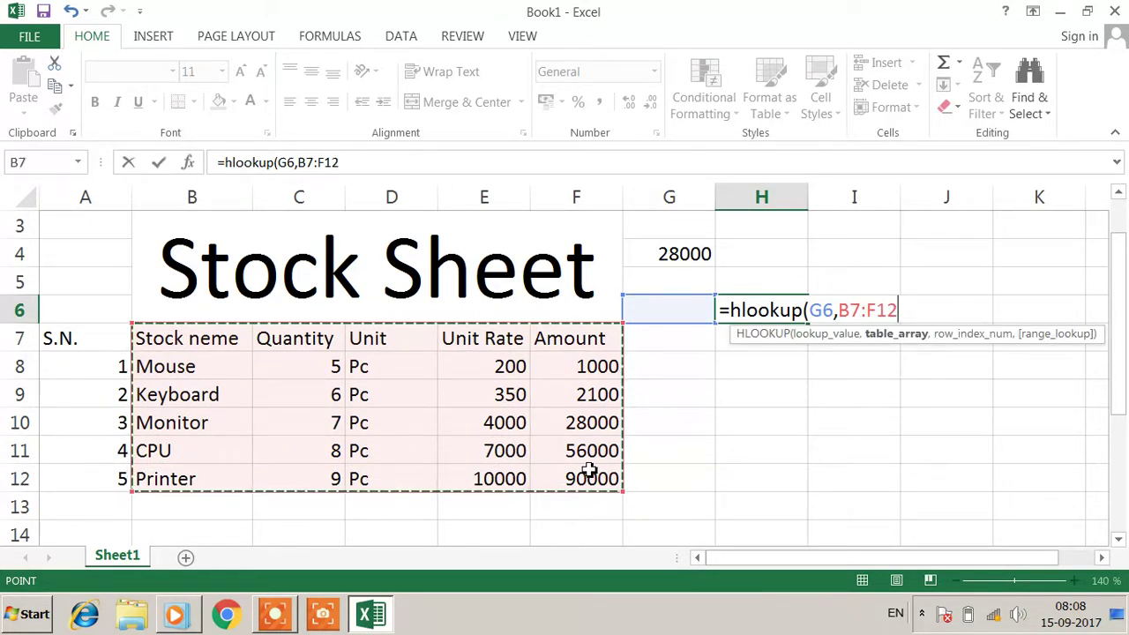
{"action": "scroll", "coordinate": [588, 470], "scroll_direction": "up", "scroll_amount": 1}
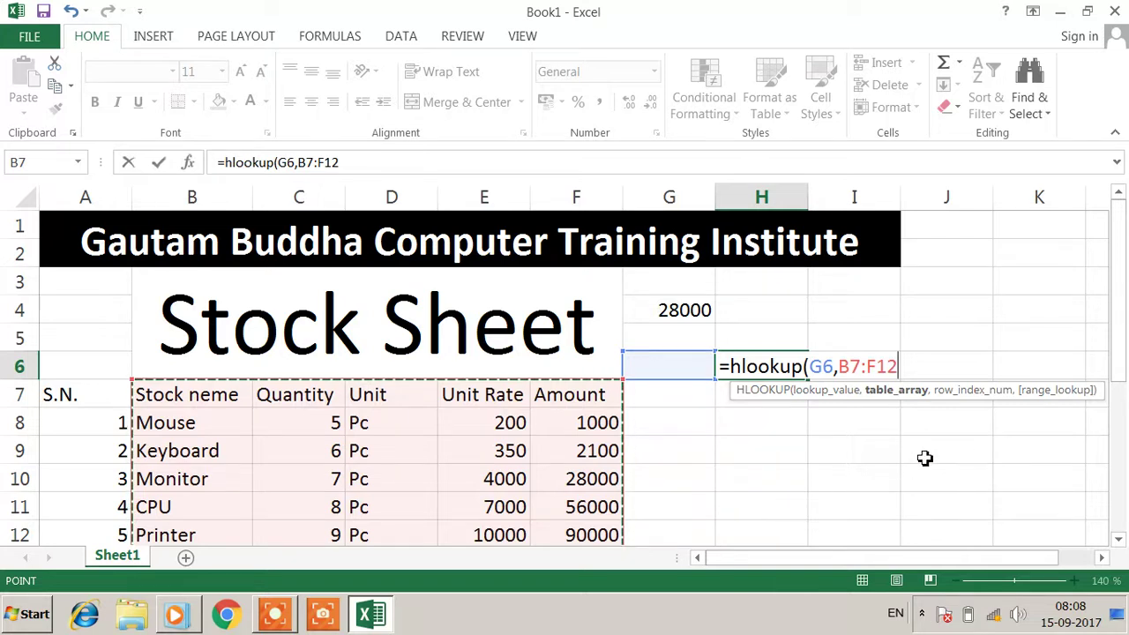
{"action": "type", "text": ","}
{"action": "left_click", "coordinate": [682, 398]}
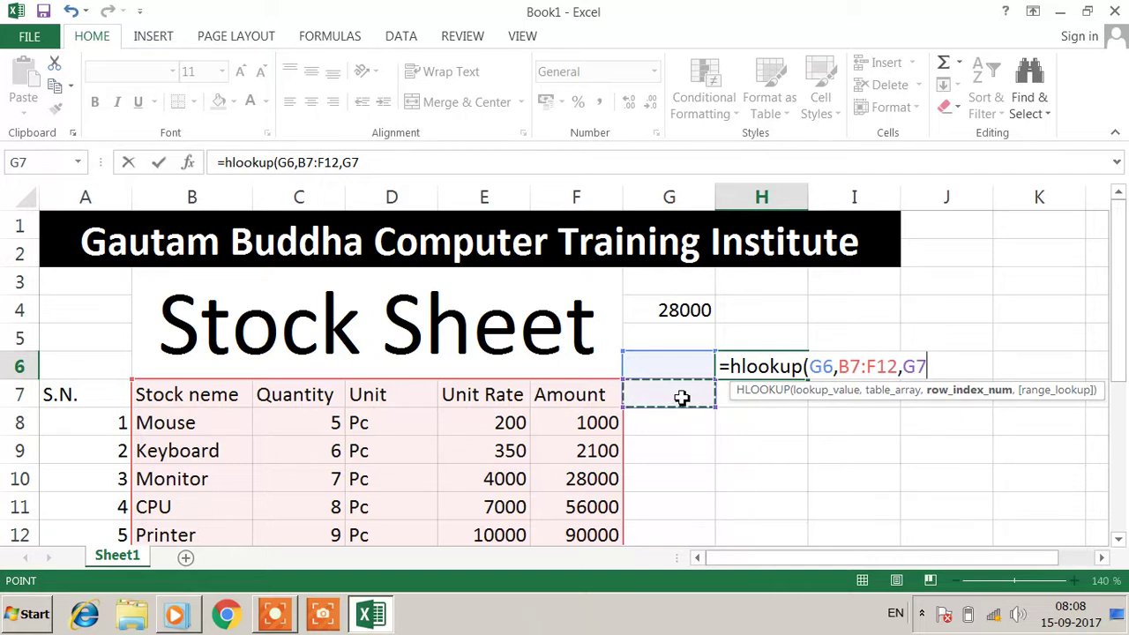
{"action": "type", "text": ",0"}
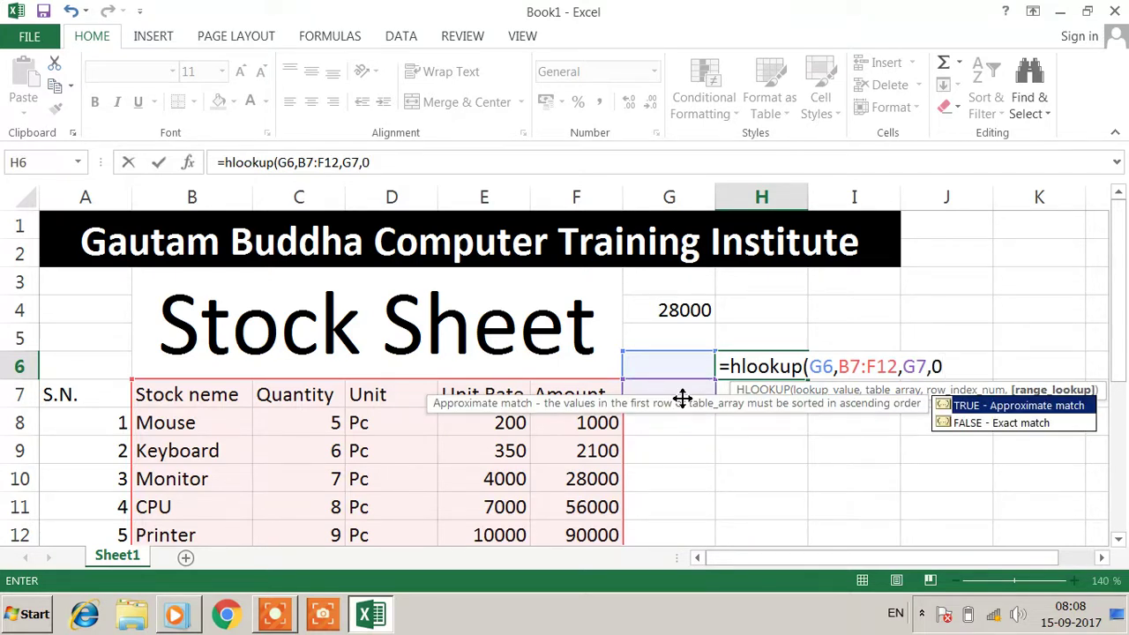
{"action": "type", "text": ")"}
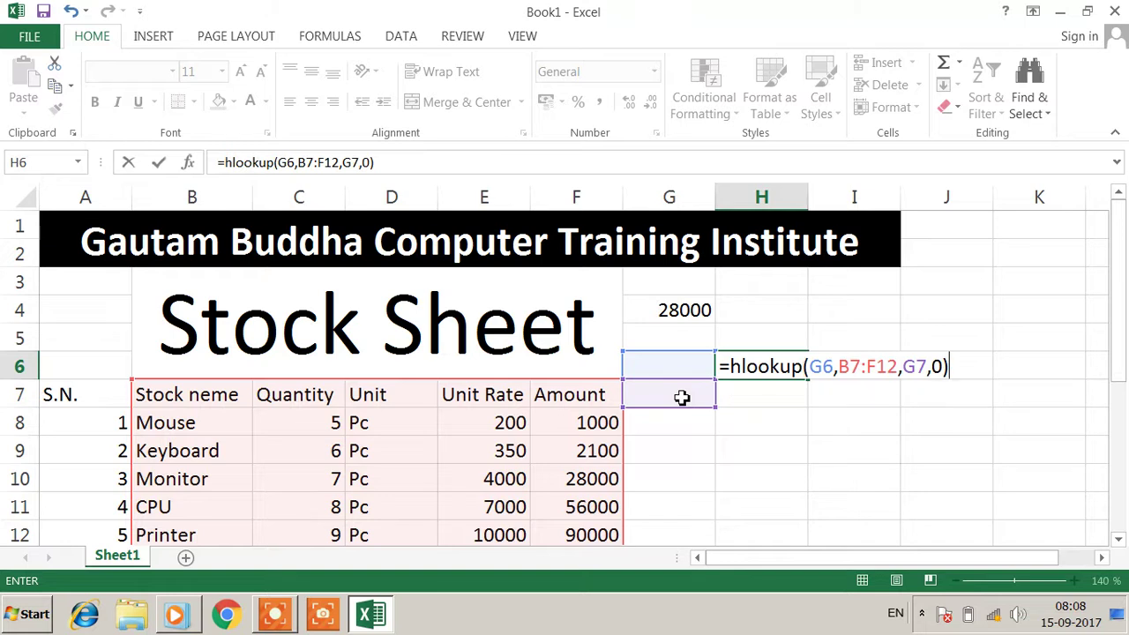
{"action": "key", "text": "Return"}
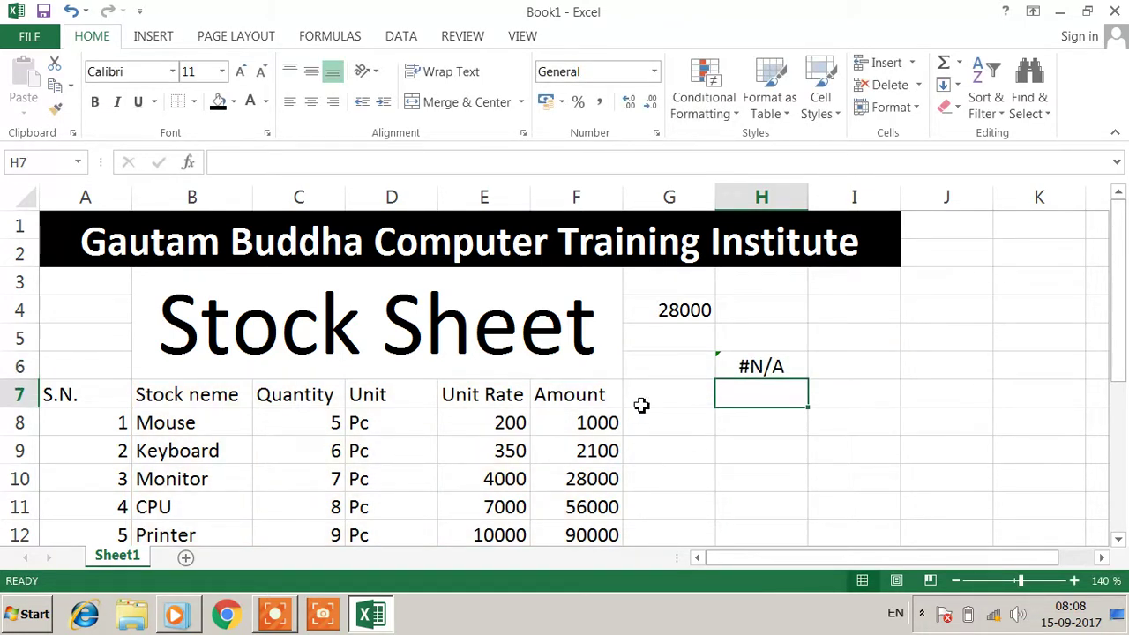
- Put 'unit rate' in G6 and 5 in G7 so H6 returns 7000
{"action": "left_click", "coordinate": [678, 370]}
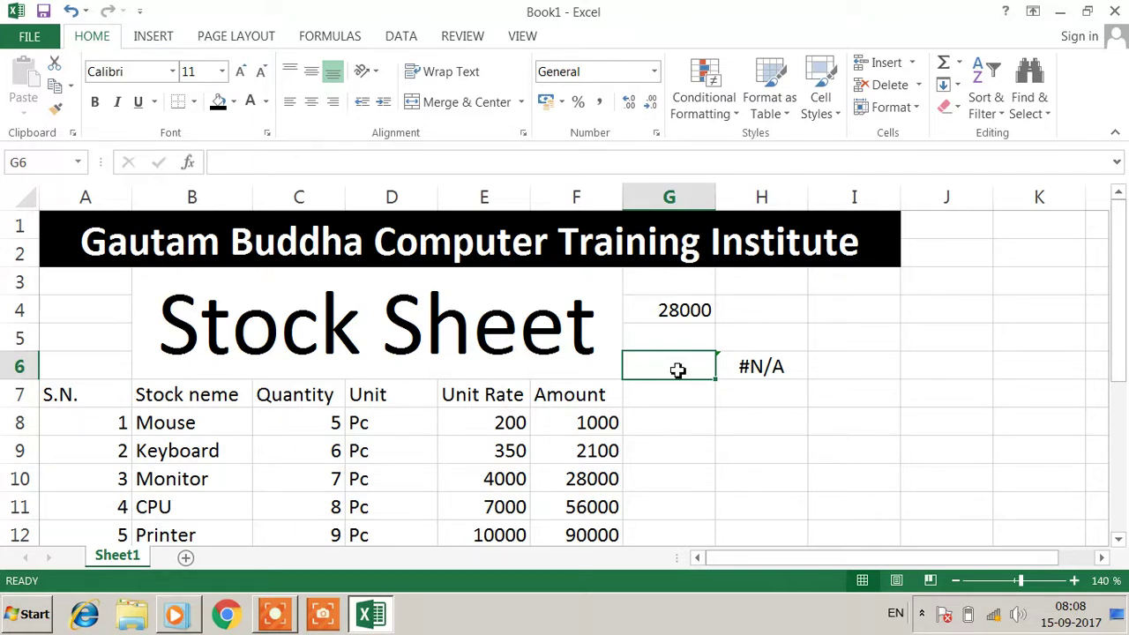
{"action": "type", "text": "unit "}
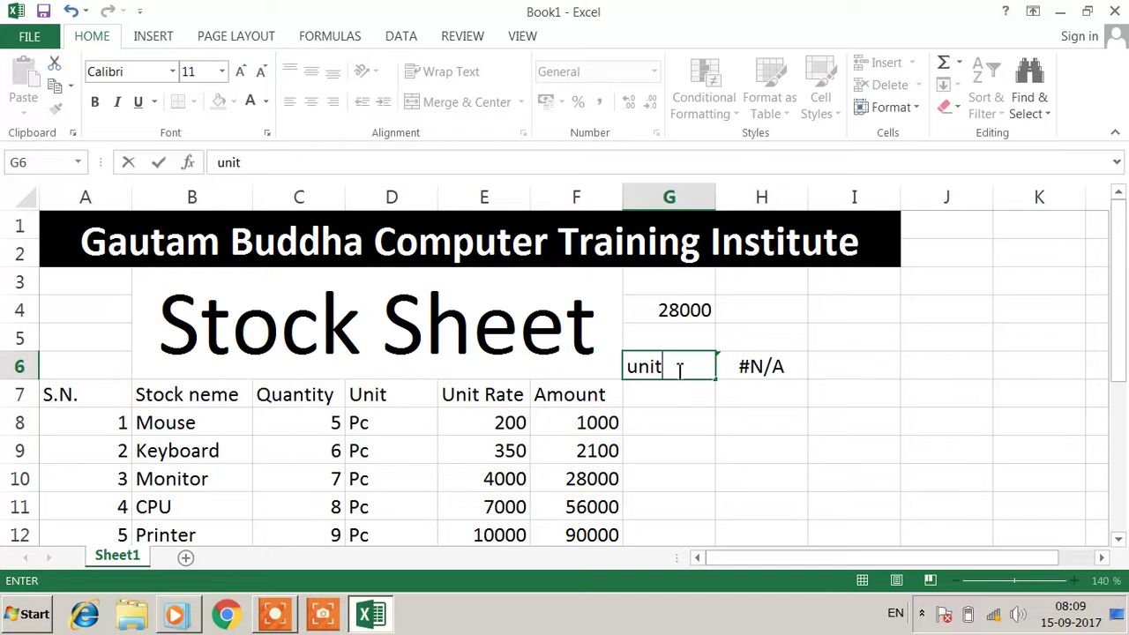
{"action": "type", "text": "rate"}
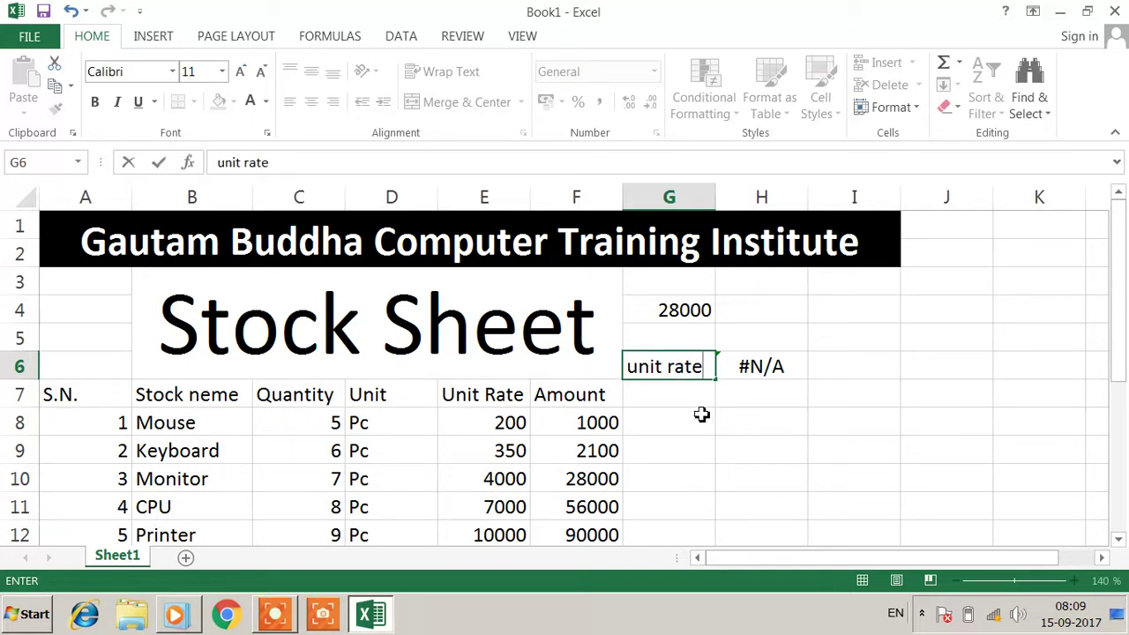
{"action": "left_click", "coordinate": [698, 399]}
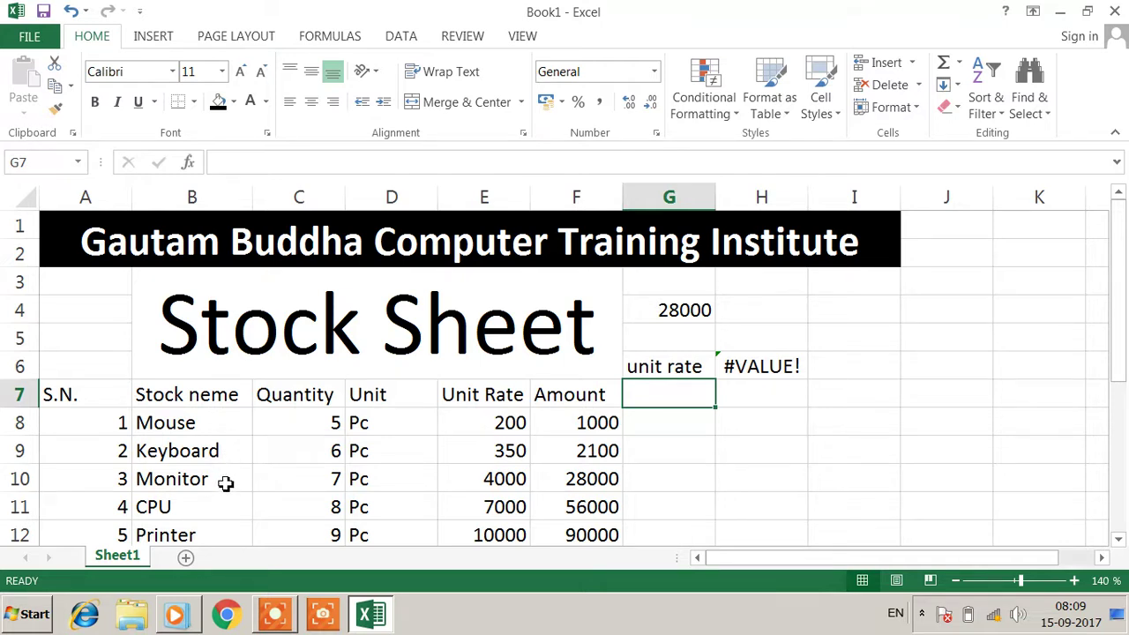
{"action": "type", "text": "5"}
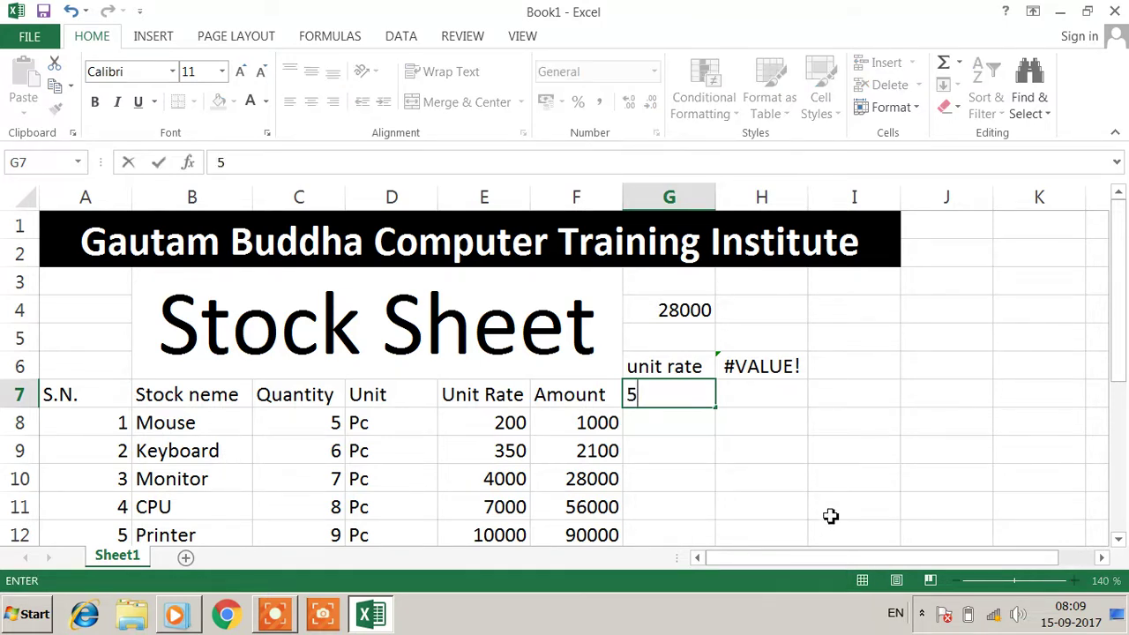
{"action": "key", "text": "Return"}
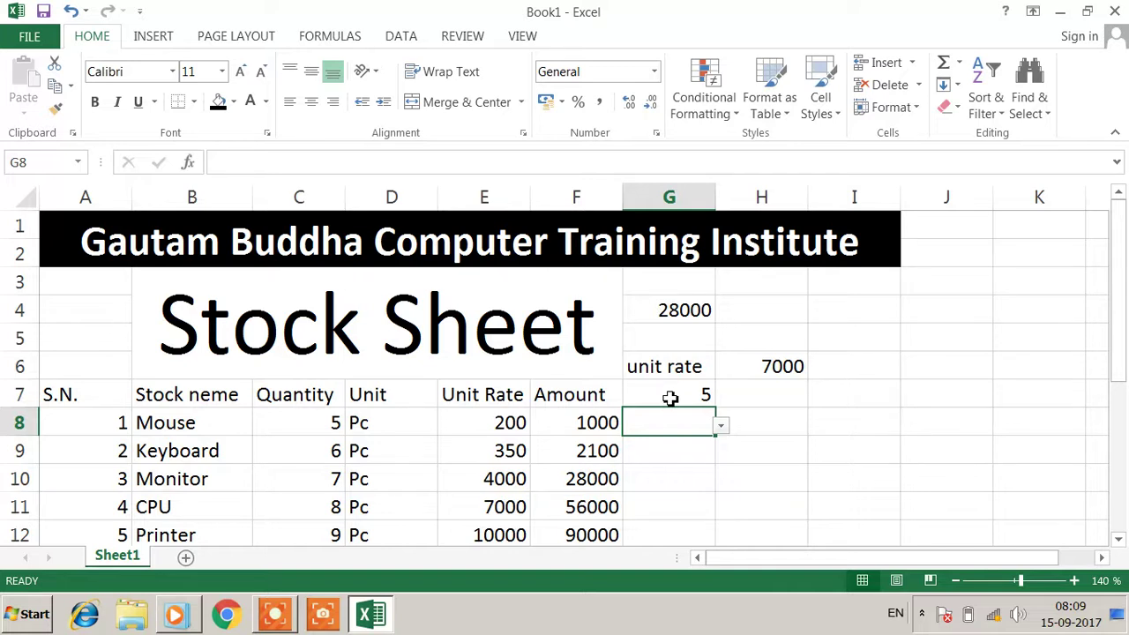
- Dismiss the invalid-value warning and set G7 to 2, so H6 returns 200
{"action": "type", "text": "2"}
{"action": "key", "text": "Return"}
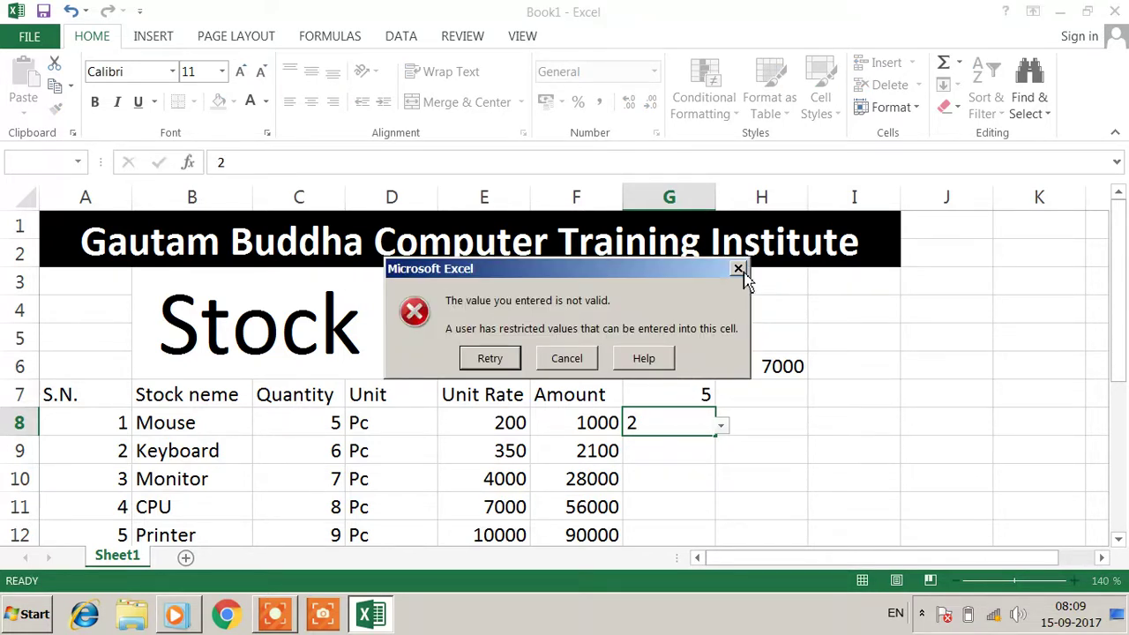
{"action": "left_click", "coordinate": [738, 269]}
{"action": "left_click", "coordinate": [758, 446]}
{"action": "left_click", "coordinate": [688, 398]}
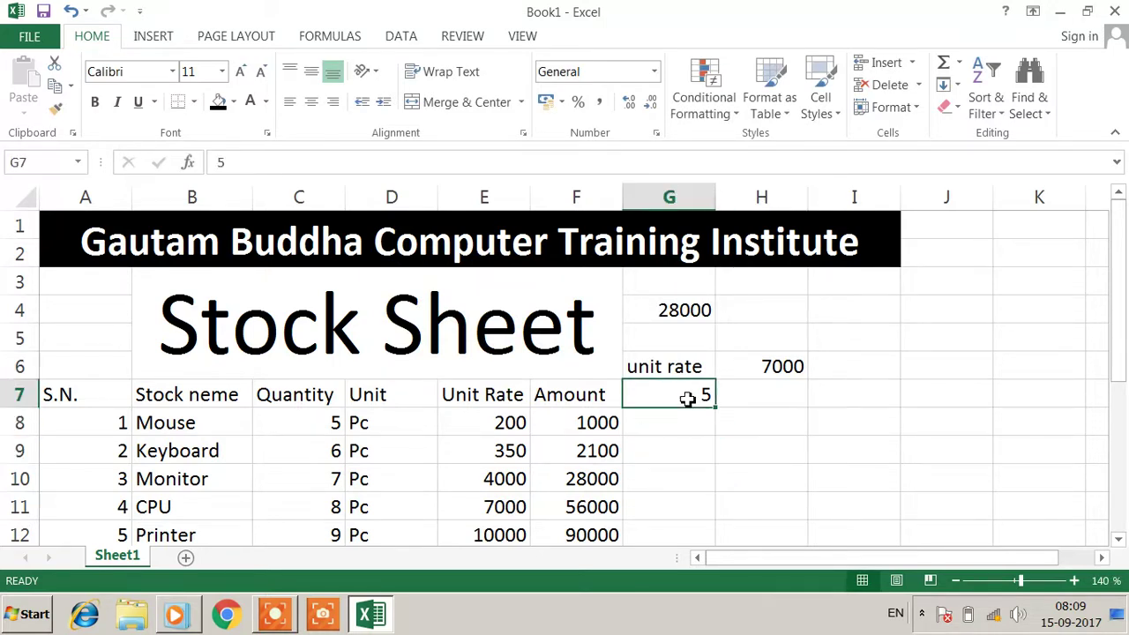
{"action": "type", "text": "2"}
{"action": "key", "text": "Return"}
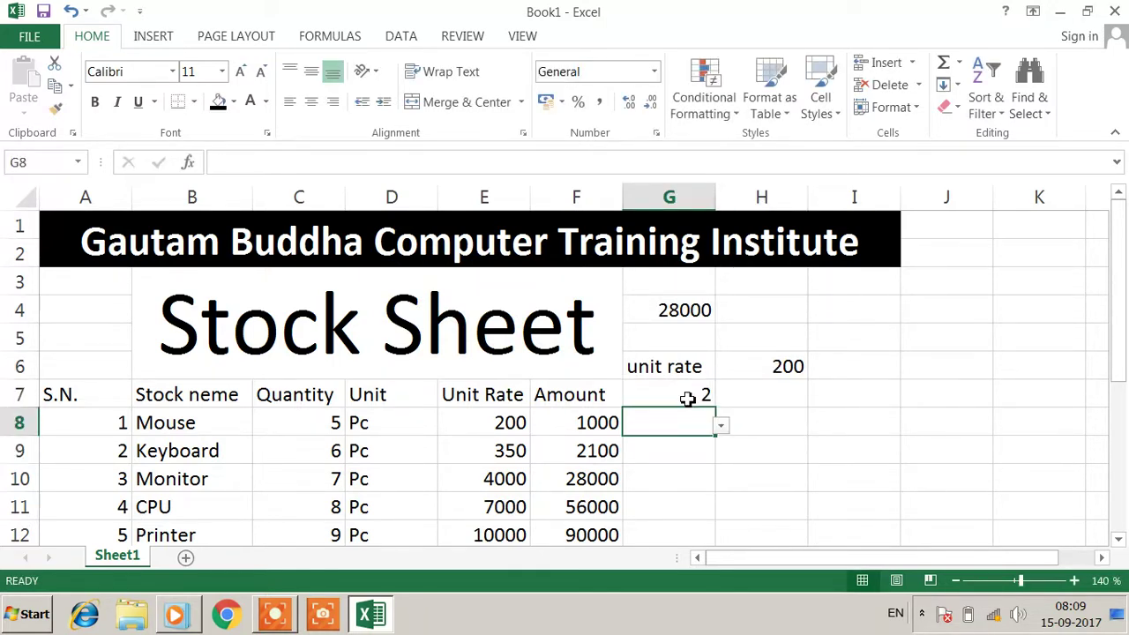
- Clear the 'unit rate' text from G6
{"action": "left_click", "coordinate": [788, 445]}
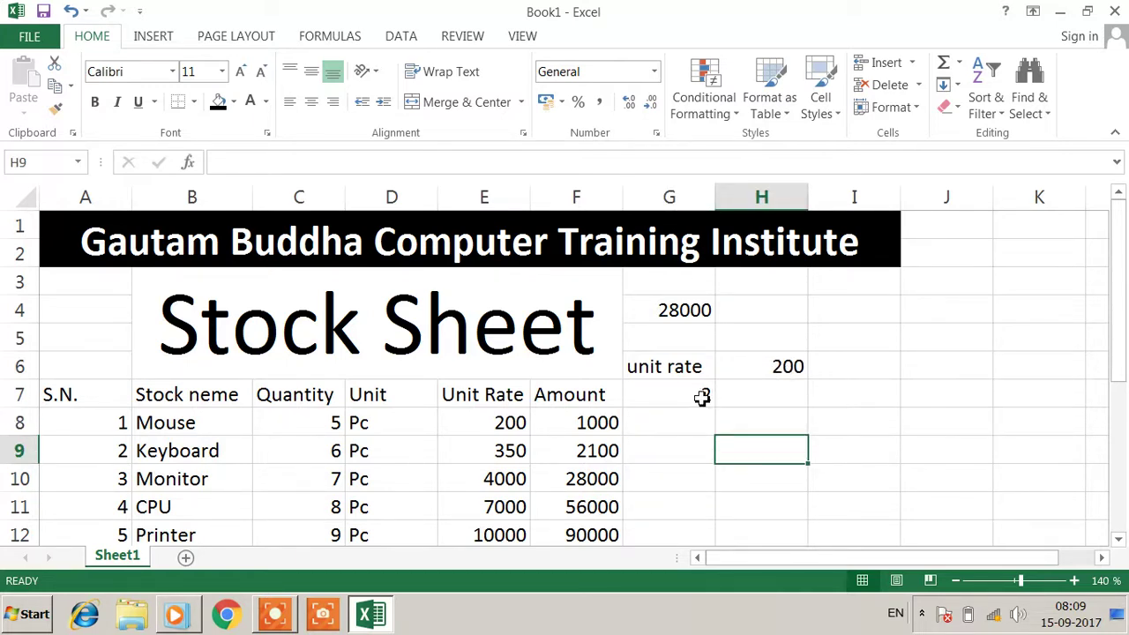
{"action": "left_click", "coordinate": [669, 362]}
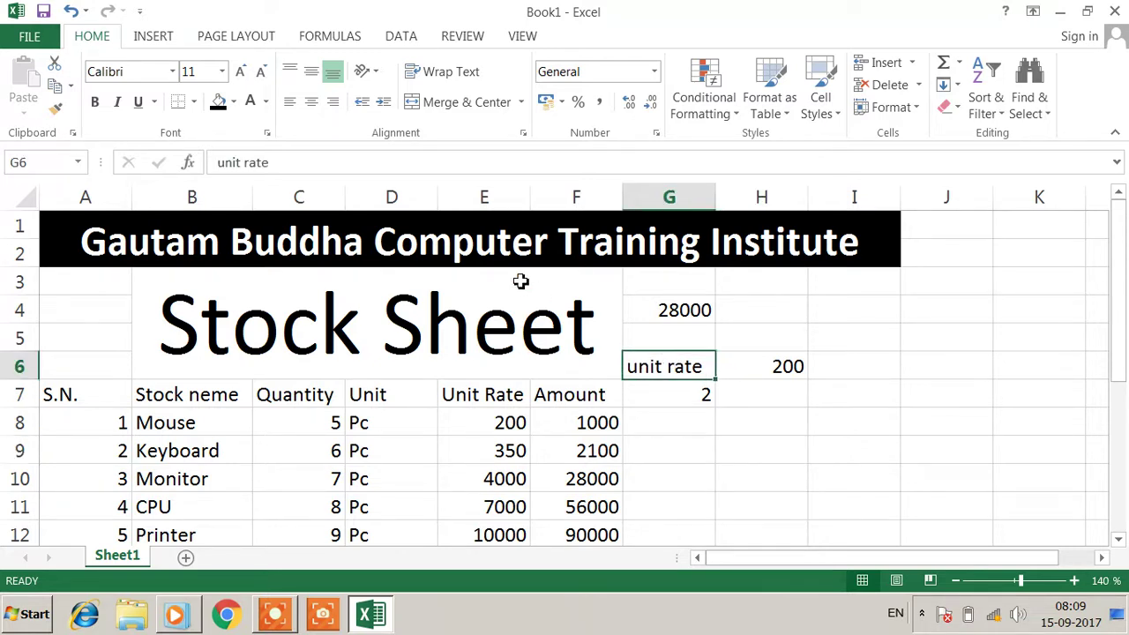
{"action": "key", "text": "BackSpace"}
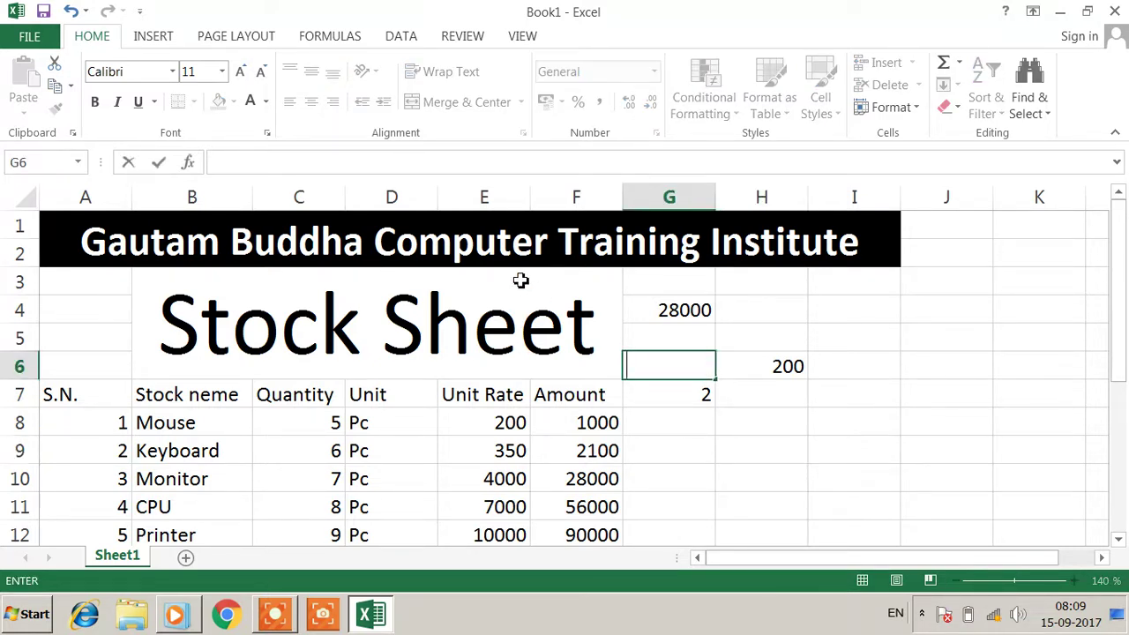
- Give G6 list data validation sourced from the headings =$B$7:$F$7
{"action": "left_click_drag", "start_coordinate": [801, 504], "coordinate": [801, 477]}
{"action": "left_click", "coordinate": [667, 369]}
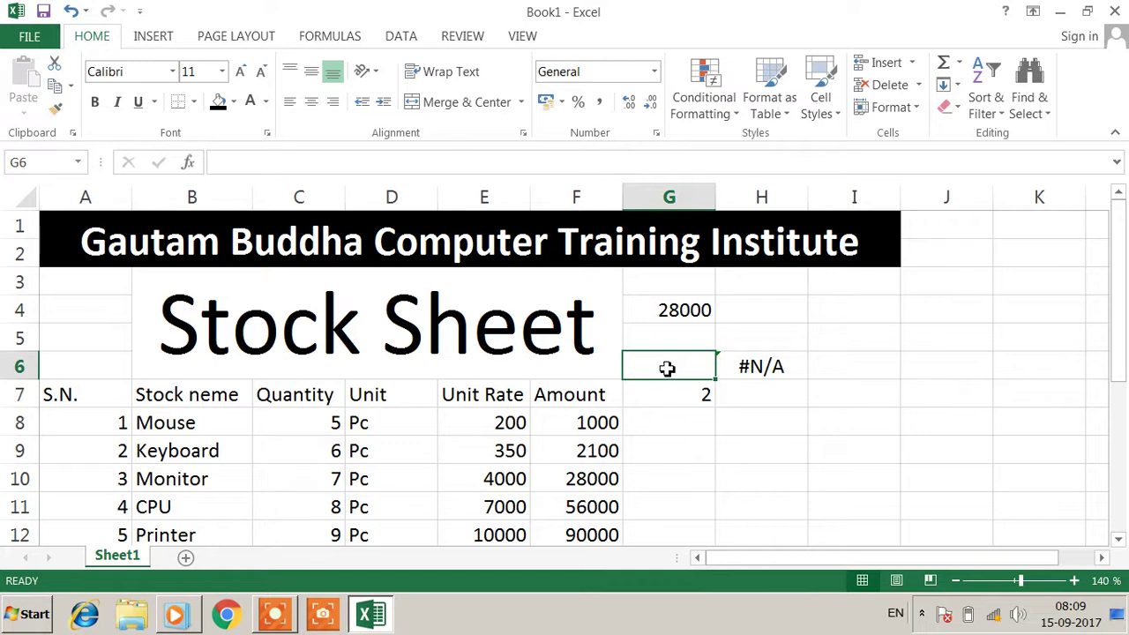
{"action": "left_click", "coordinate": [420, 41]}
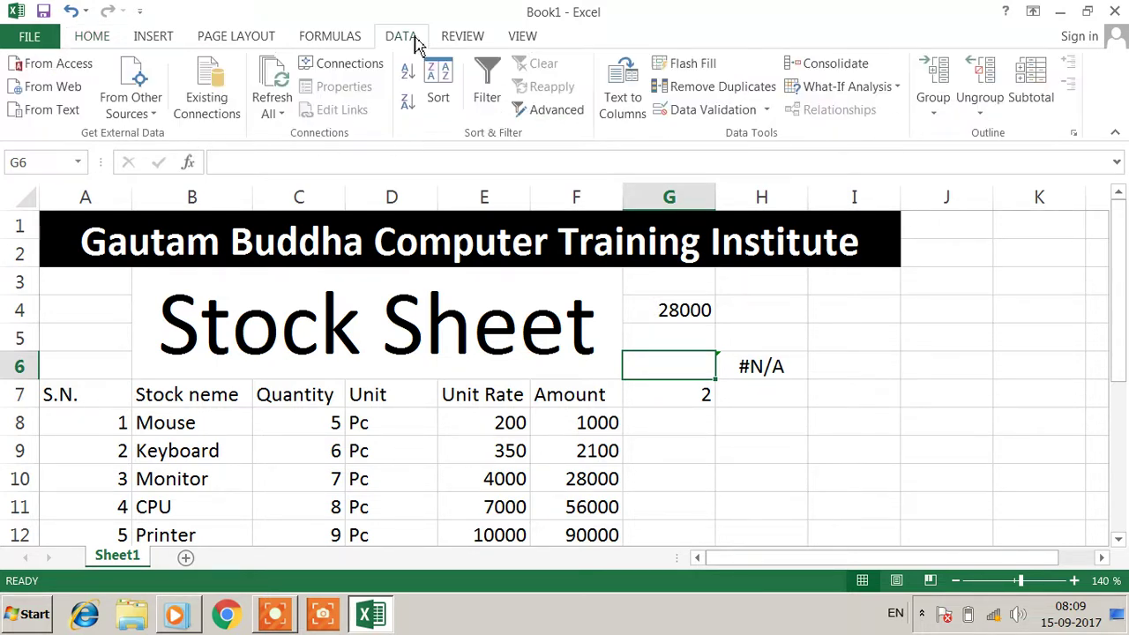
{"action": "left_click", "coordinate": [705, 112]}
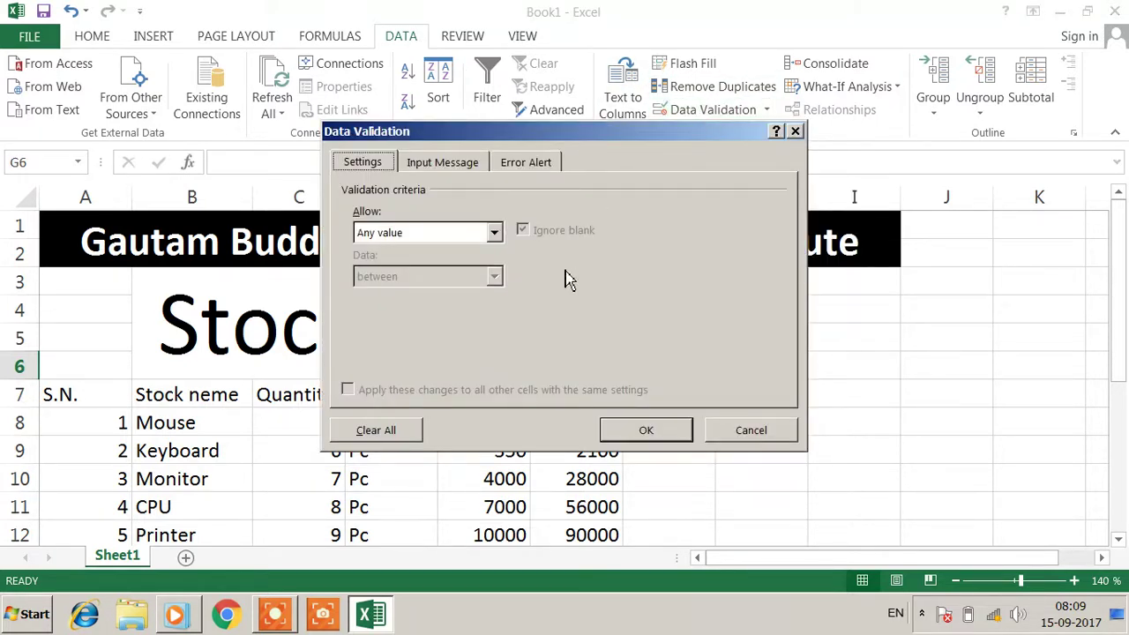
{"action": "left_click", "coordinate": [494, 234]}
{"action": "left_click", "coordinate": [496, 245]}
{"action": "left_click", "coordinate": [496, 240]}
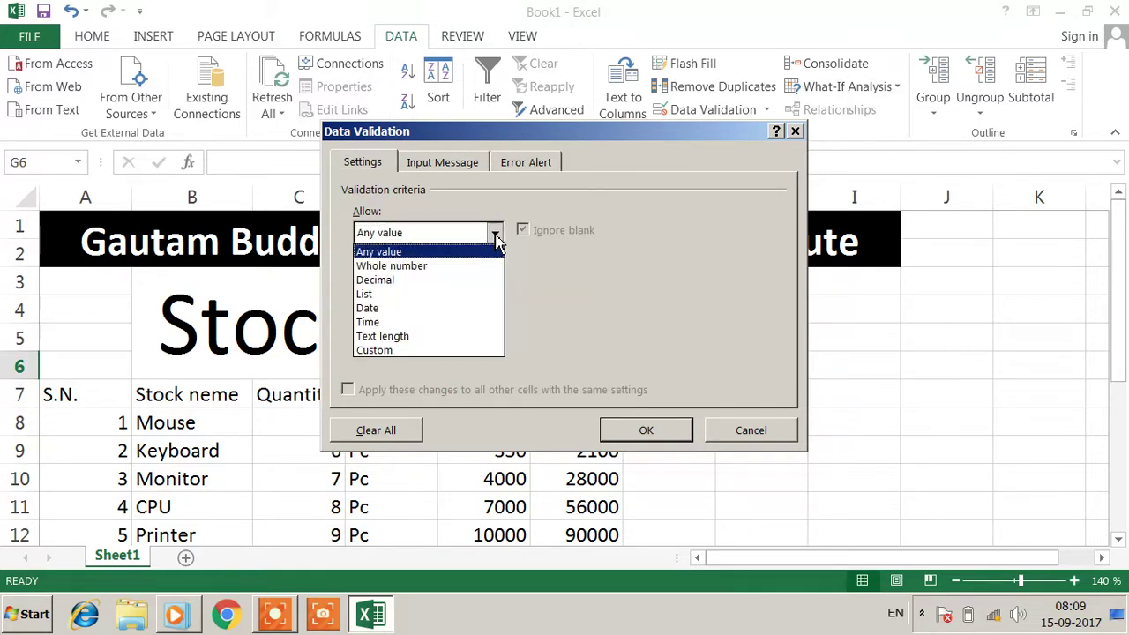
{"action": "left_click", "coordinate": [457, 296]}
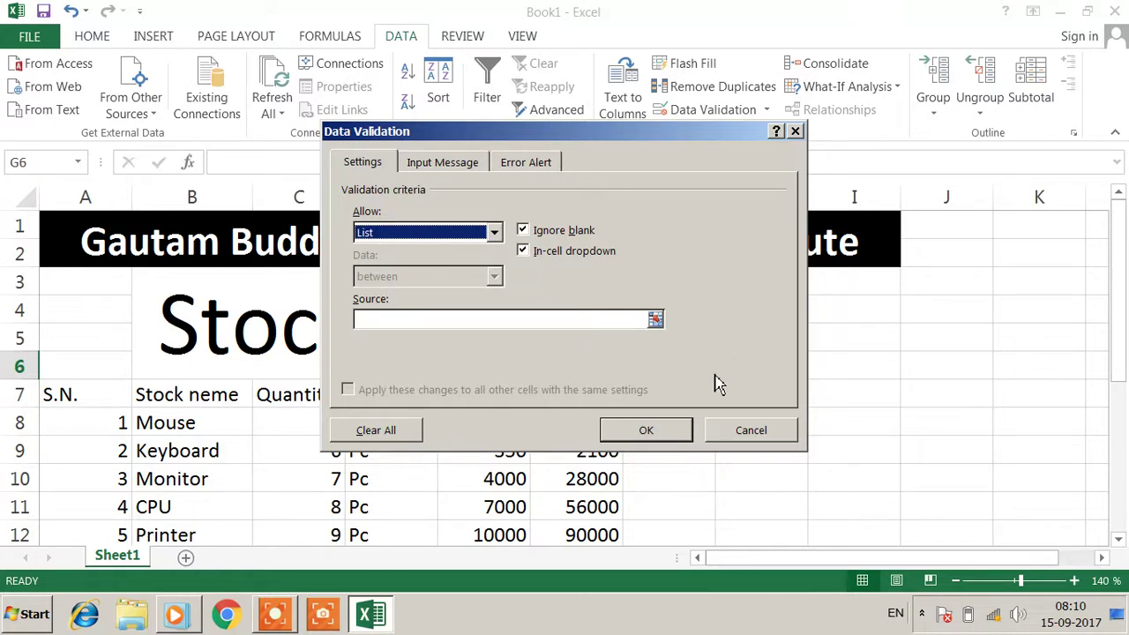
{"action": "left_click", "coordinate": [656, 320]}
{"action": "left_click_drag", "start_coordinate": [198, 394], "coordinate": [613, 394]}
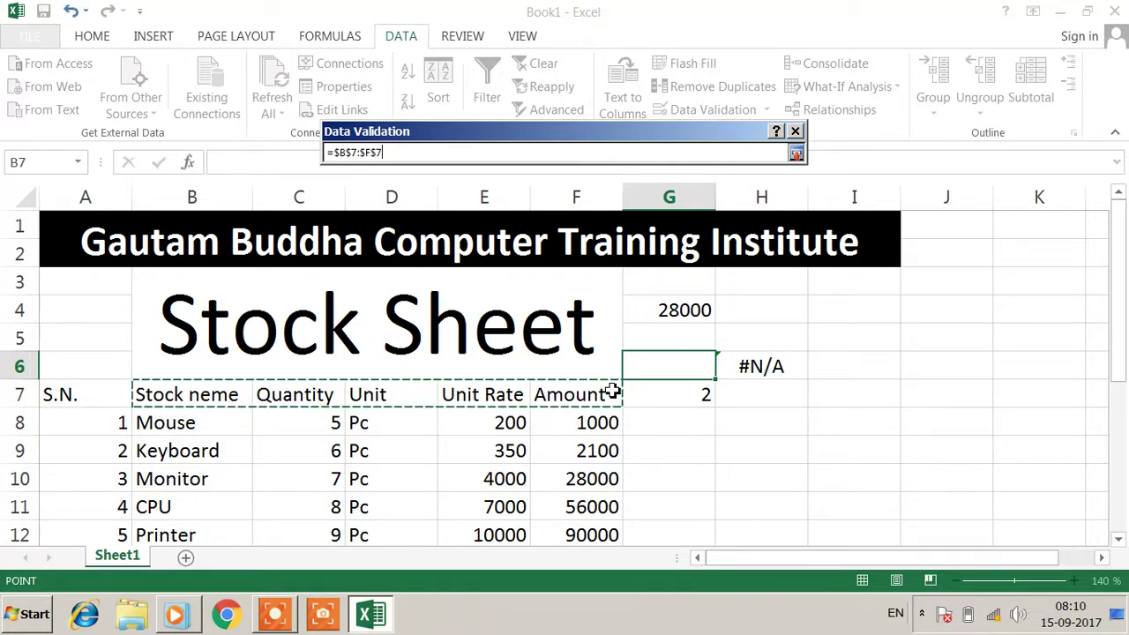
{"action": "left_click", "coordinate": [795, 159]}
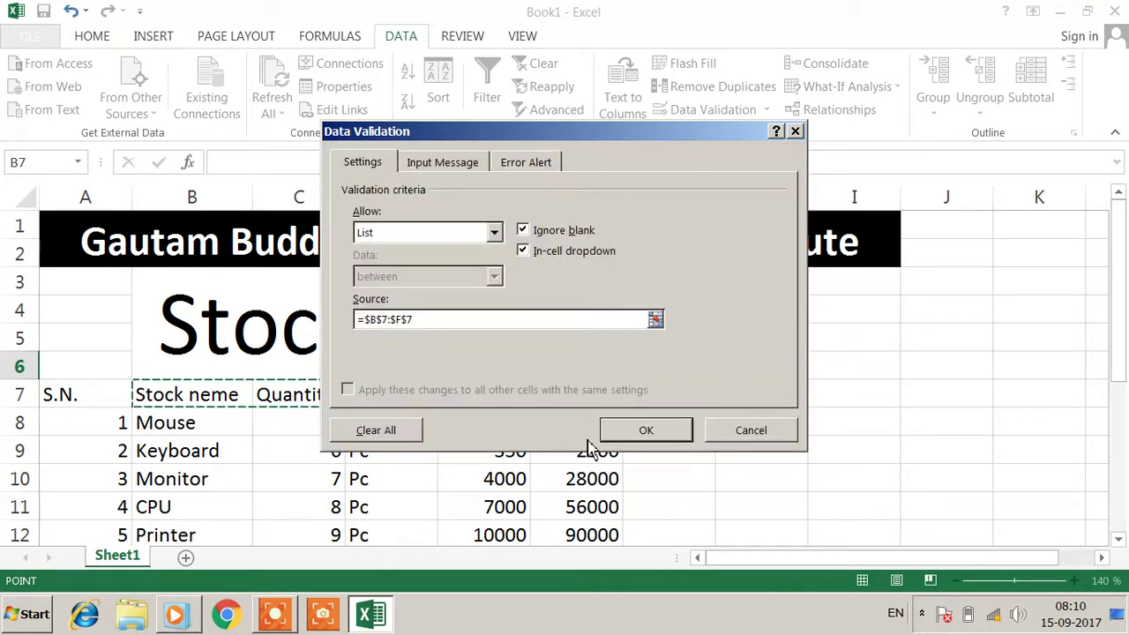
{"action": "left_click", "coordinate": [649, 432]}
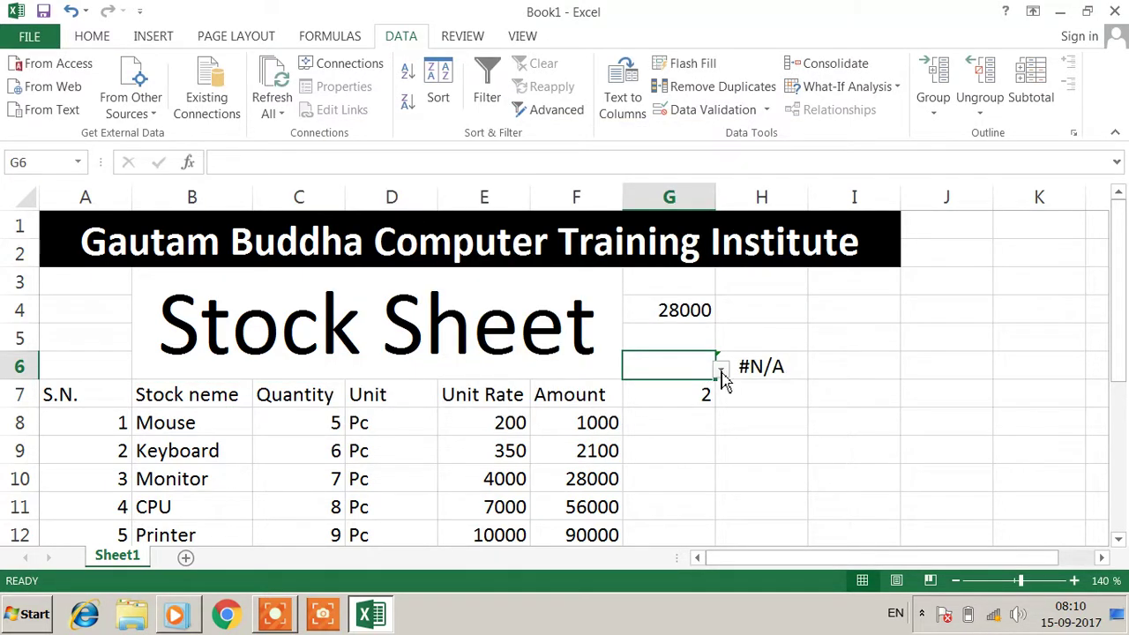
- Try Unit, Quantity and Unit Rate in G6's dropdown, then settle on Amount so H6 shows 1000
{"action": "left_click", "coordinate": [722, 370]}
{"action": "left_click", "coordinate": [649, 431]}
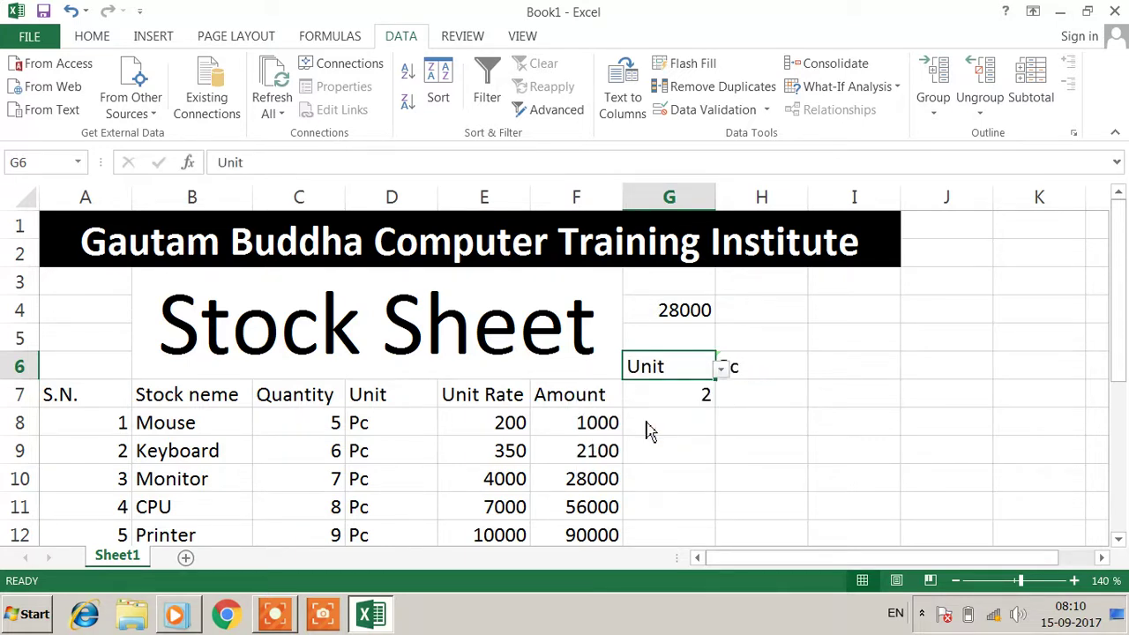
{"action": "left_click", "coordinate": [722, 370]}
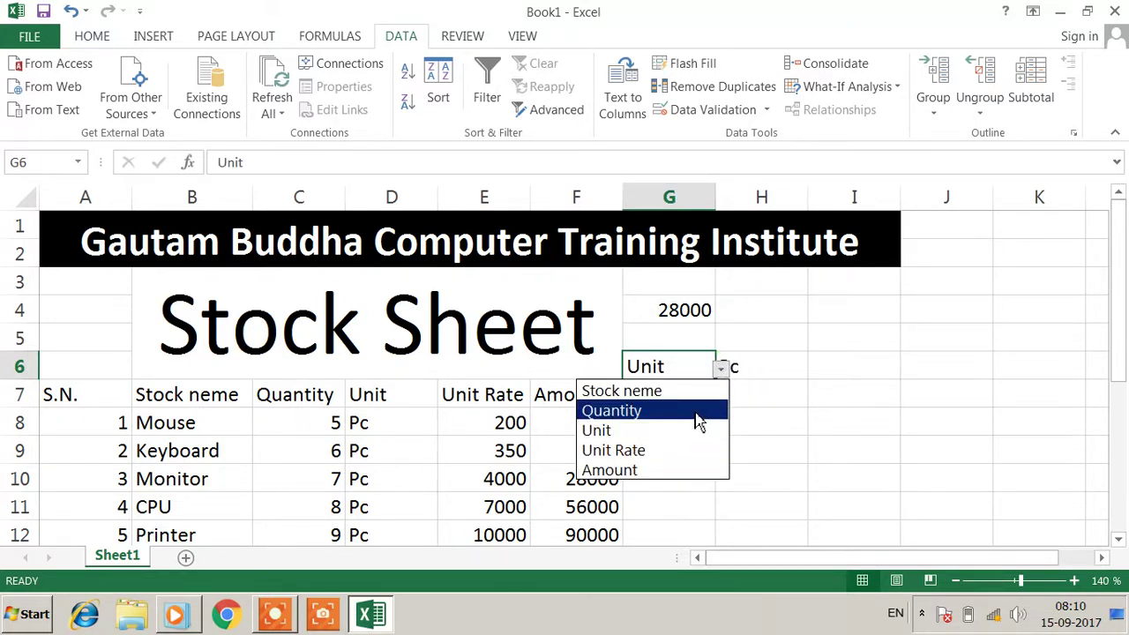
{"action": "left_click", "coordinate": [697, 420]}
{"action": "left_click", "coordinate": [721, 370]}
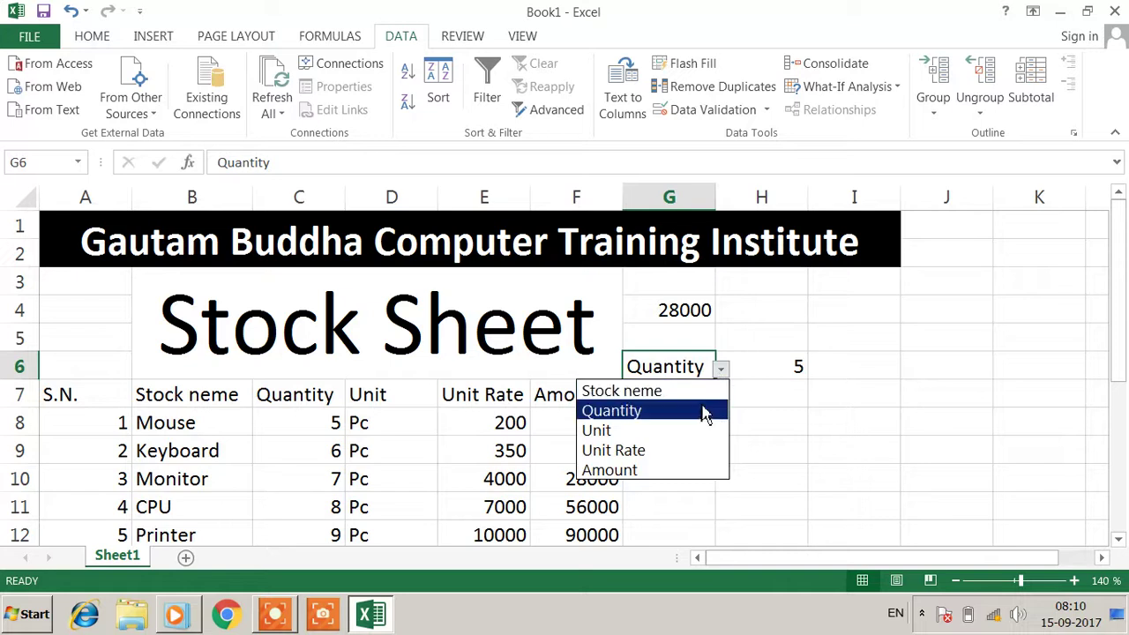
{"action": "left_click", "coordinate": [697, 451]}
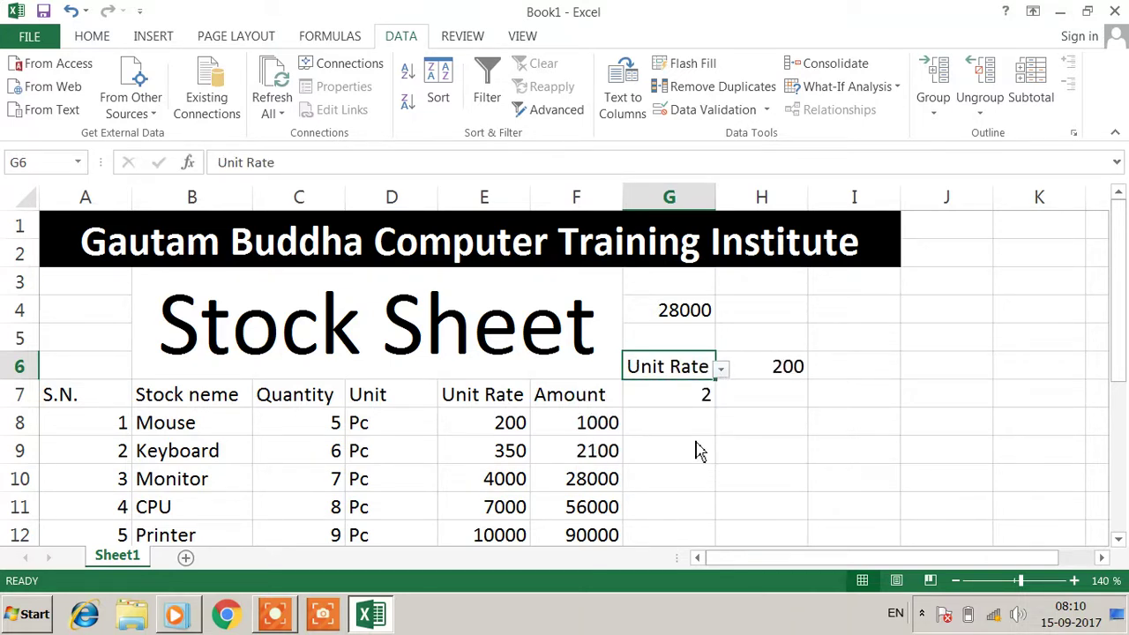
{"action": "left_click", "coordinate": [722, 371]}
{"action": "left_click", "coordinate": [668, 477]}
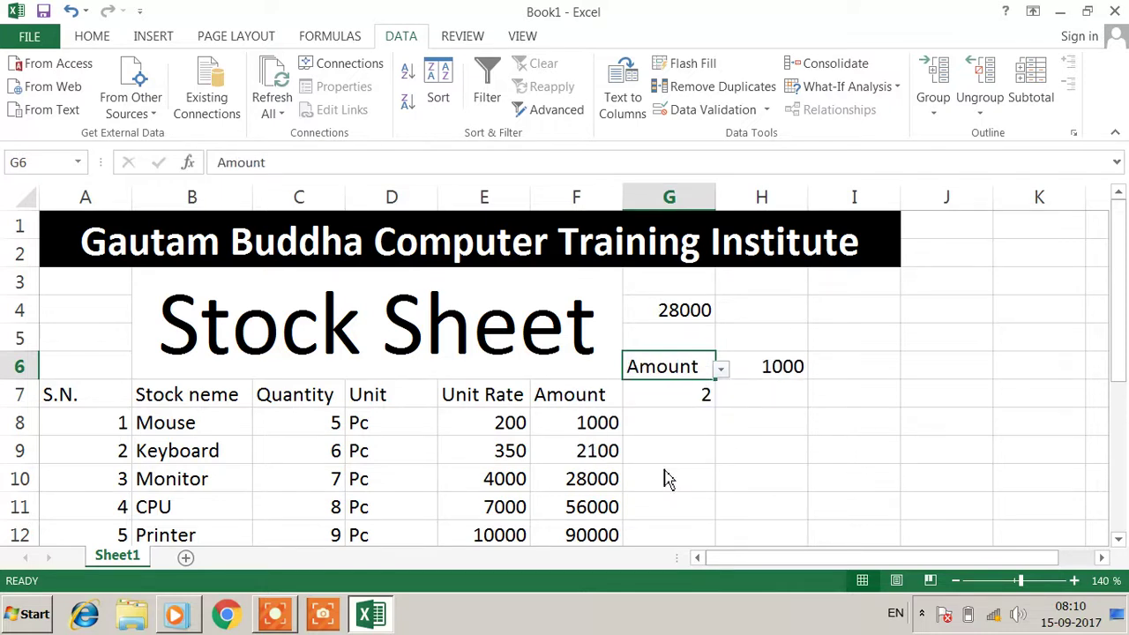
{"action": "left_click", "coordinate": [709, 395]}
- Clear the row number 2 out of G7
{"action": "type", "text": "2"}
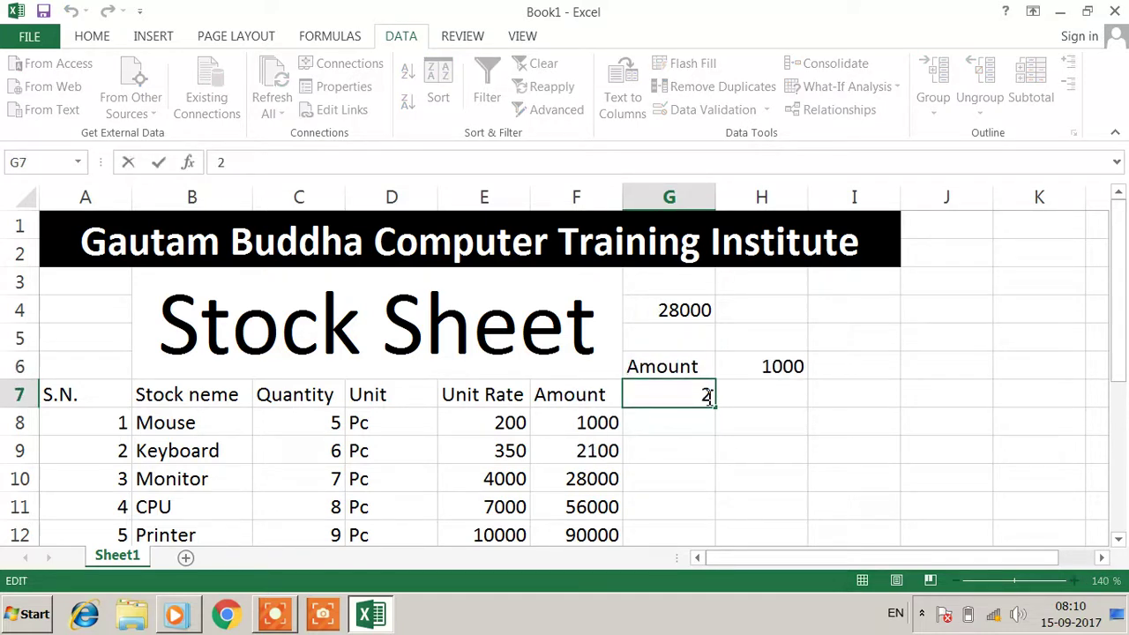
{"action": "double_click", "coordinate": [707, 395]}
{"action": "key", "text": "BackSpace"}
{"action": "left_click", "coordinate": [1024, 302]}
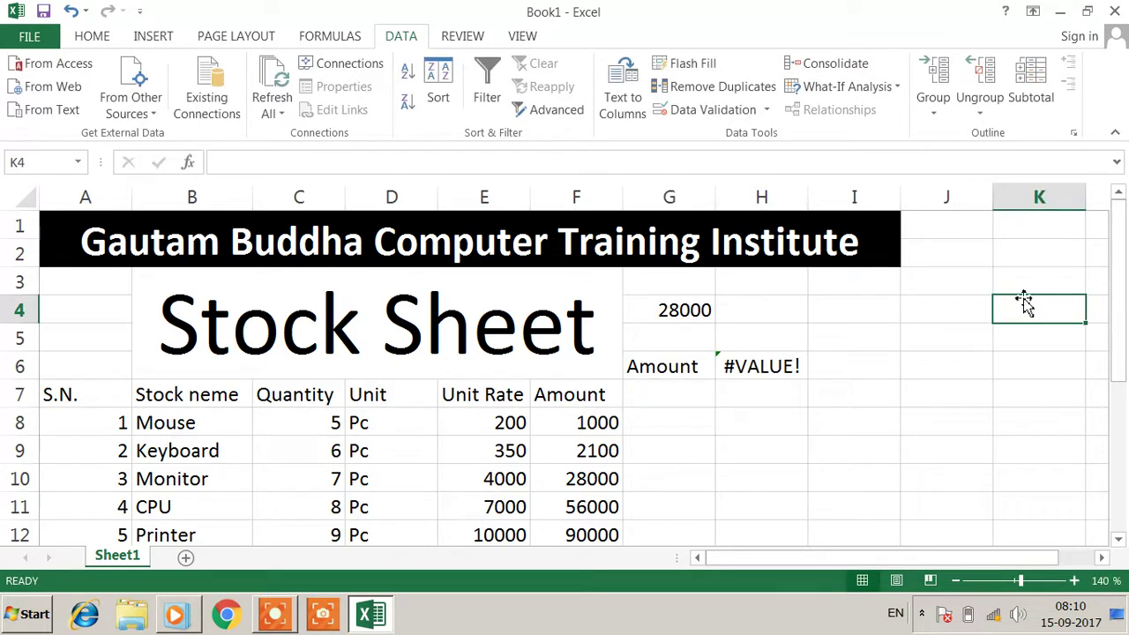
- Add a new Sheet2 and enter 1 in cell B2
{"action": "left_click", "coordinate": [185, 559]}
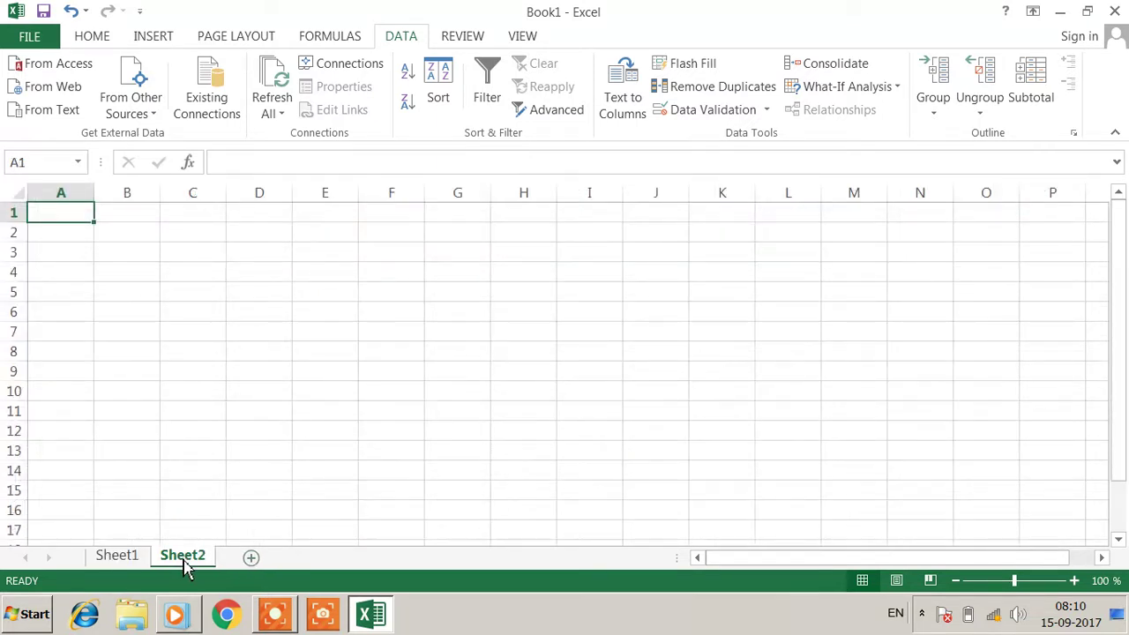
{"action": "left_click", "coordinate": [118, 238]}
{"action": "type", "text": "1"}
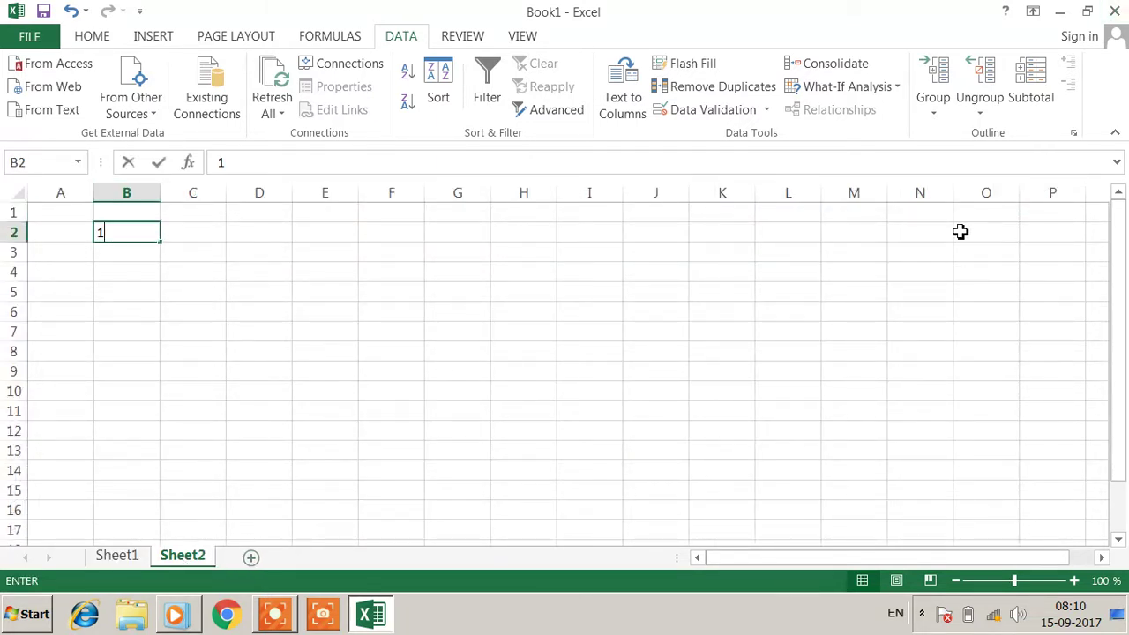
{"action": "left_click", "coordinate": [590, 311]}
- Fill a linear series from B2 down to stop value 10, then return to Sheet1
{"action": "left_click", "coordinate": [152, 221]}
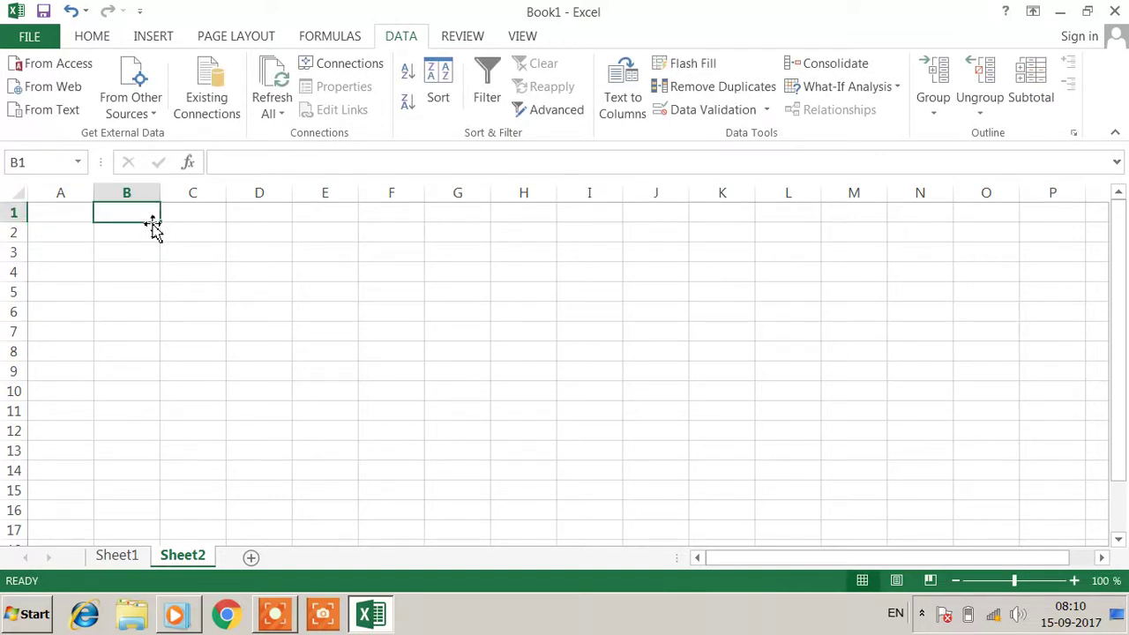
{"action": "left_click", "coordinate": [141, 234]}
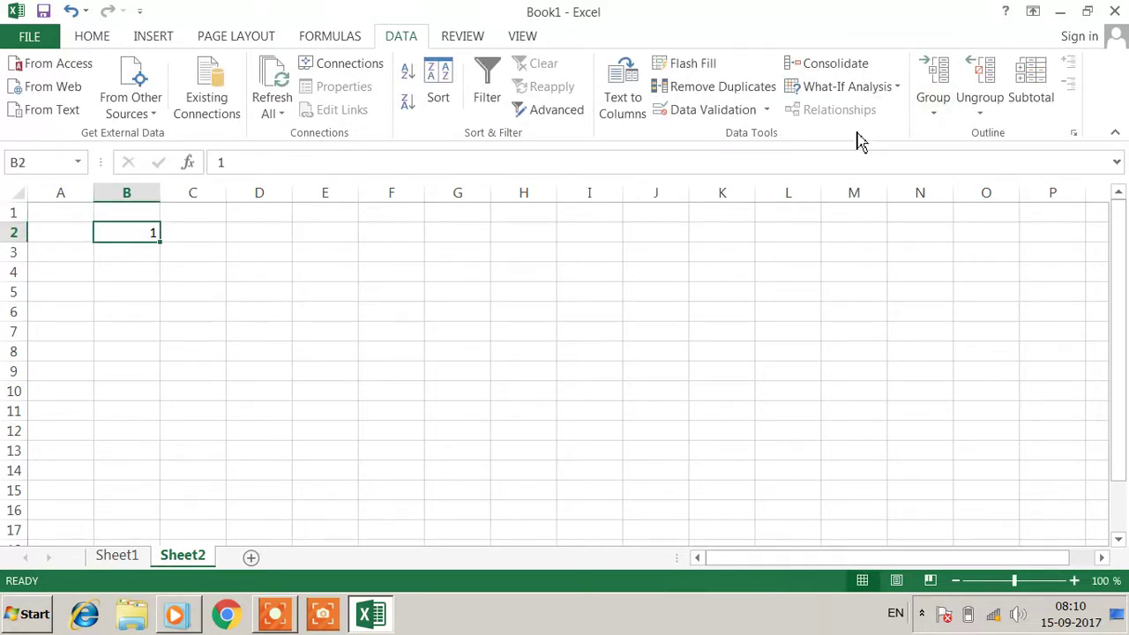
{"action": "left_click", "coordinate": [86, 41]}
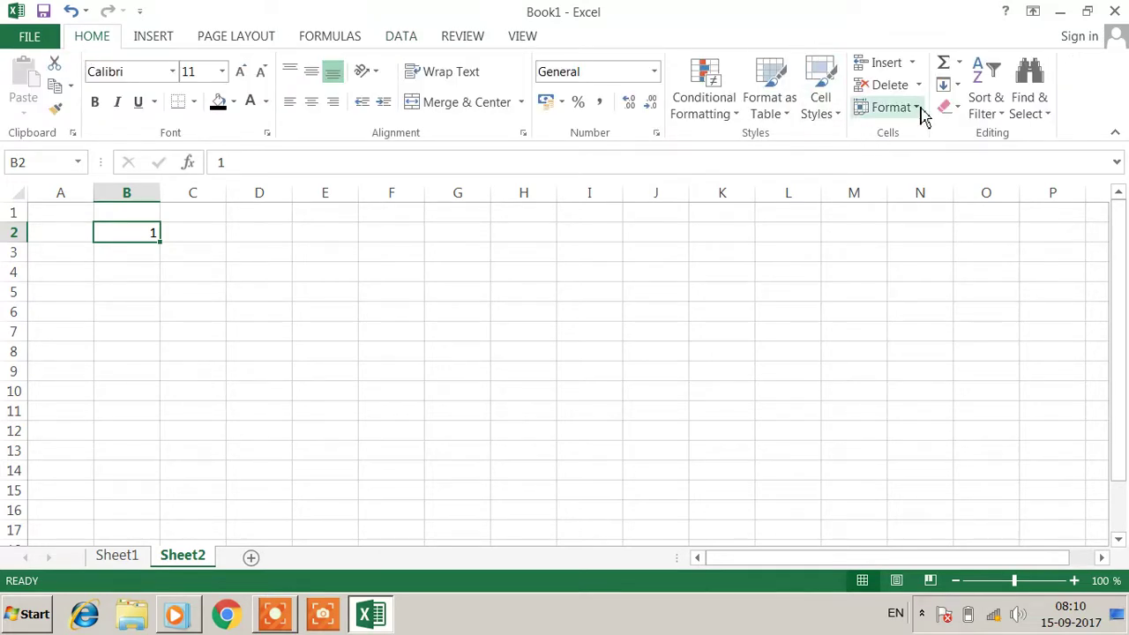
{"action": "left_click", "coordinate": [956, 87]}
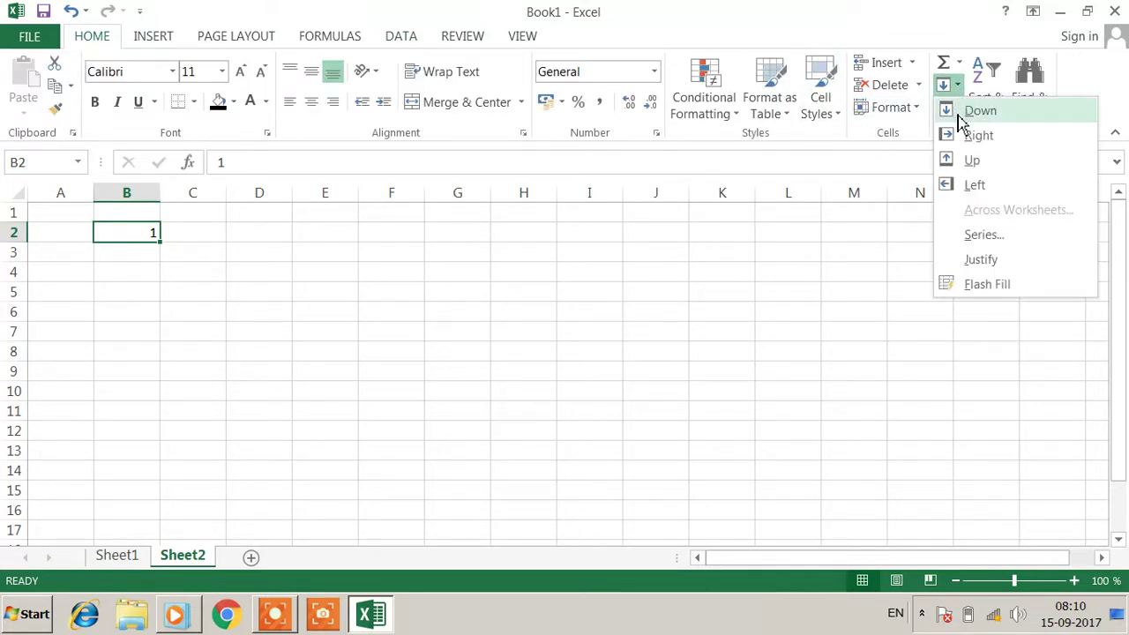
{"action": "left_click", "coordinate": [984, 235]}
{"action": "type", "text": "10"}
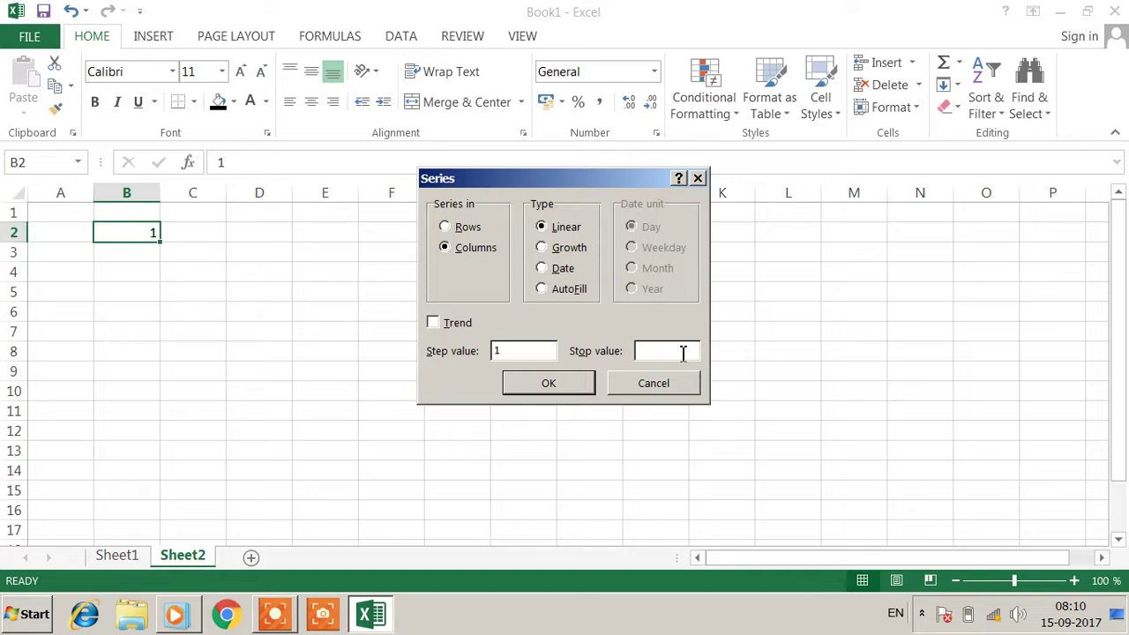
{"action": "left_click", "coordinate": [569, 392]}
{"action": "left_click", "coordinate": [232, 358]}
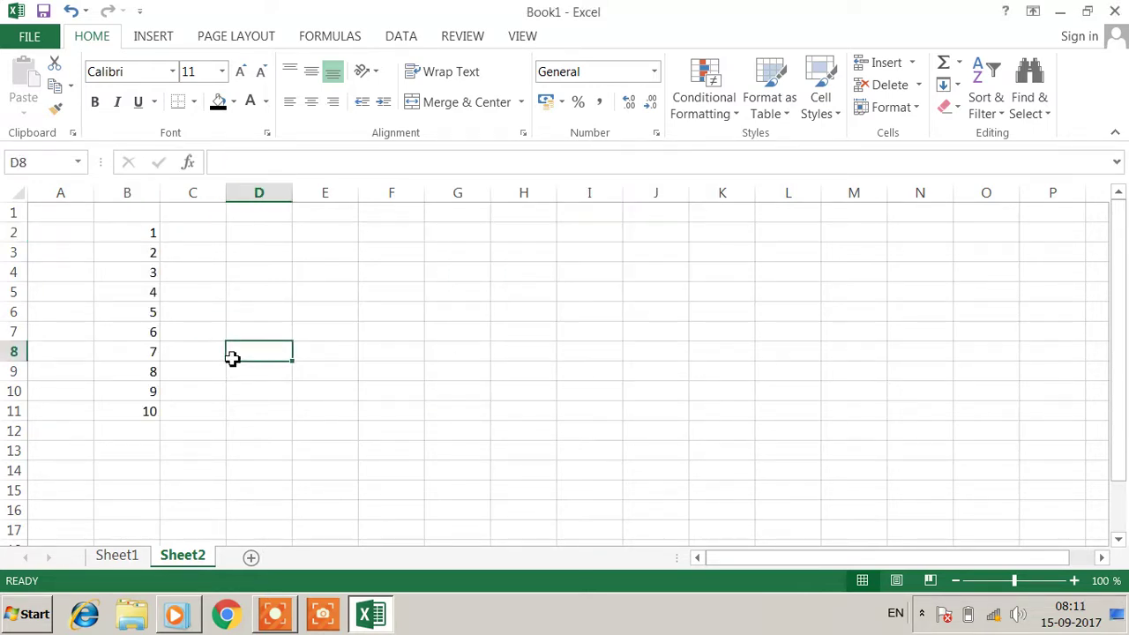
{"action": "left_click", "coordinate": [131, 557]}
- Restrict G7 to a list sourced from =Sheet2!$B$2:$B$11
{"action": "left_click", "coordinate": [636, 399]}
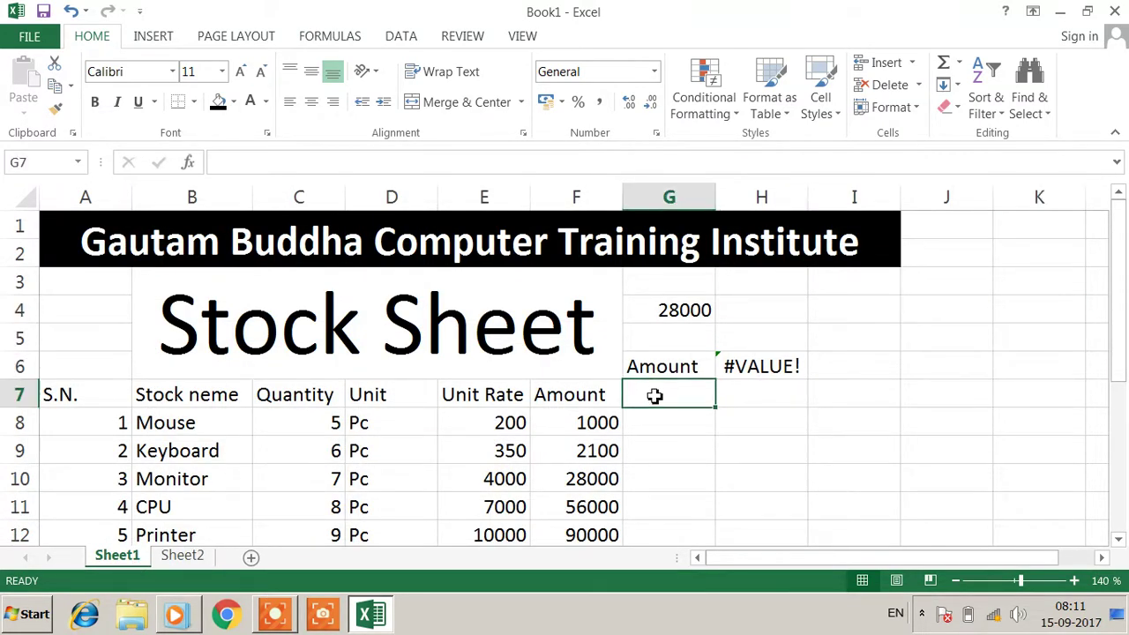
{"action": "left_click", "coordinate": [401, 37]}
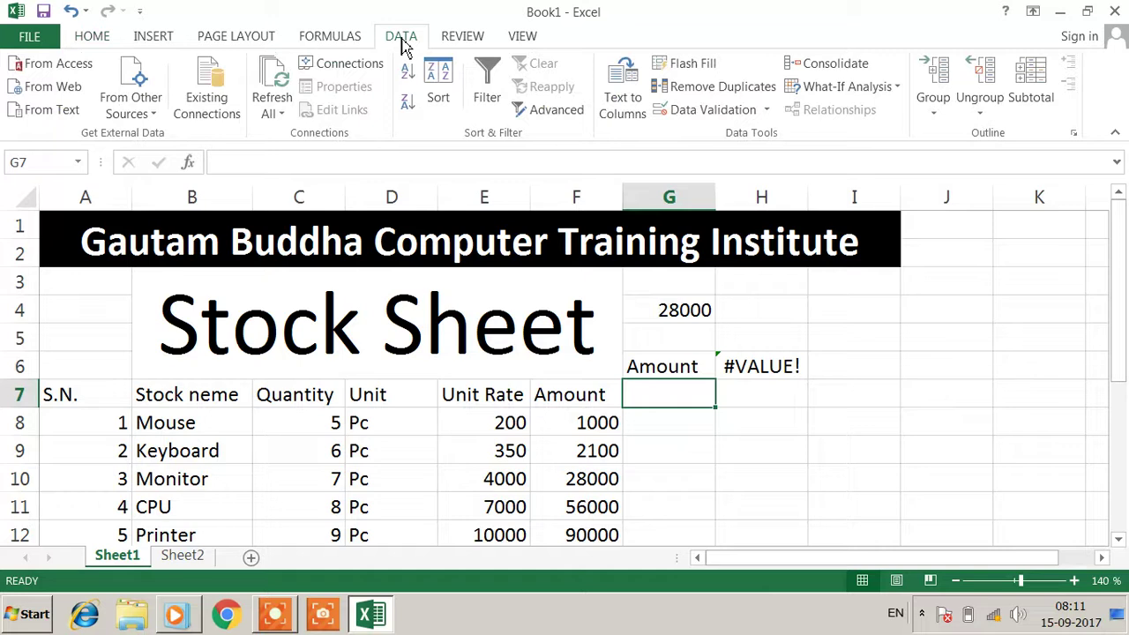
{"action": "left_click", "coordinate": [680, 117]}
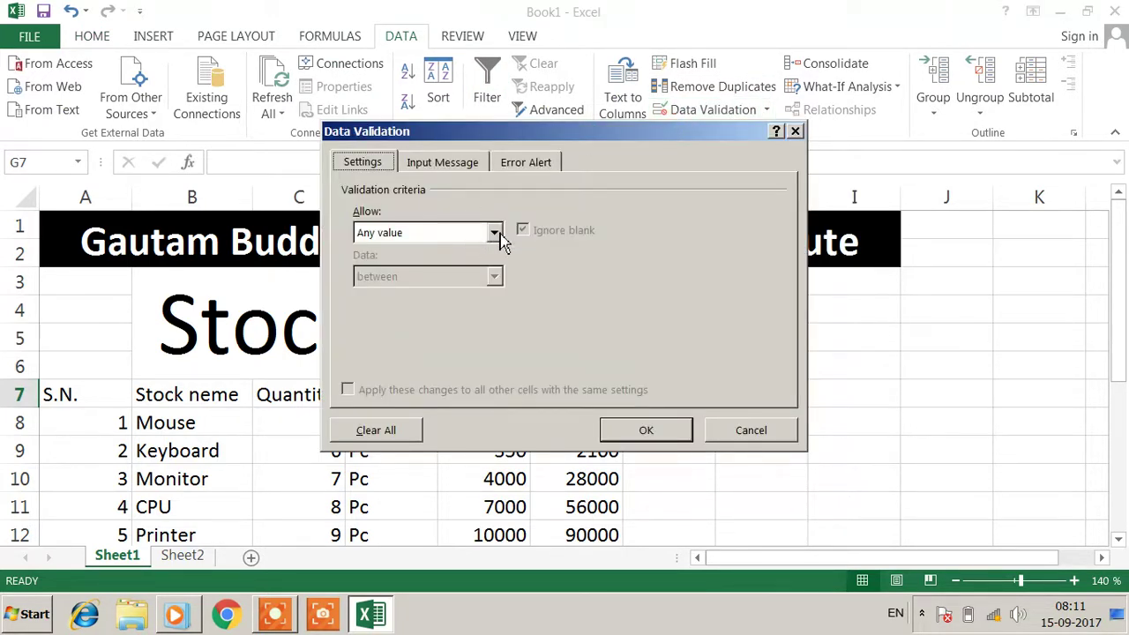
{"action": "left_click", "coordinate": [495, 233]}
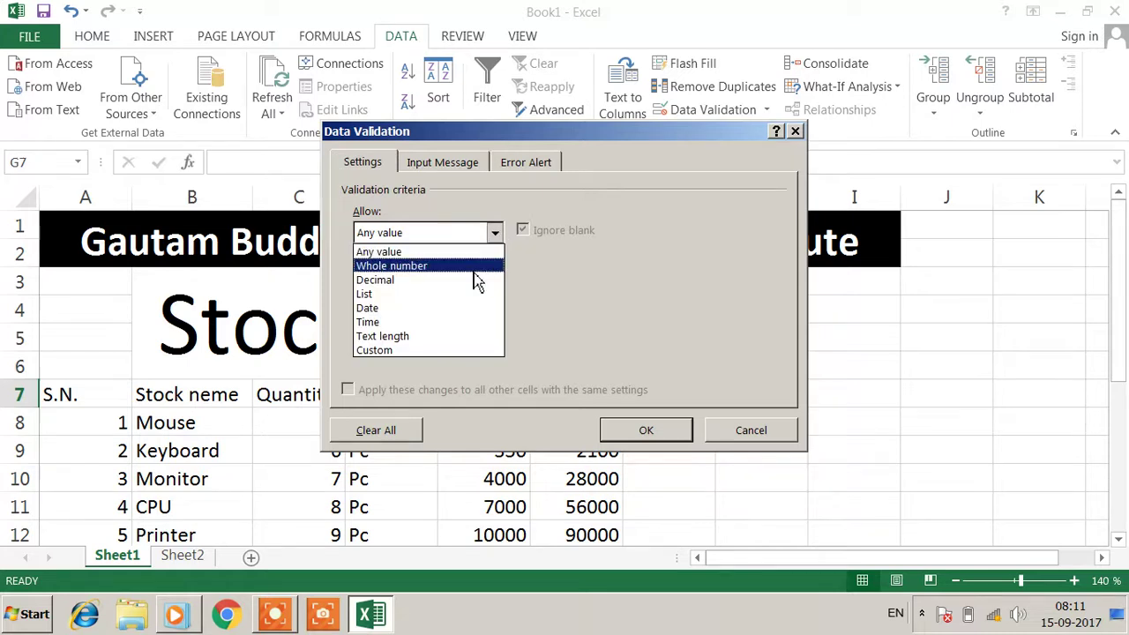
{"action": "left_click", "coordinate": [437, 304]}
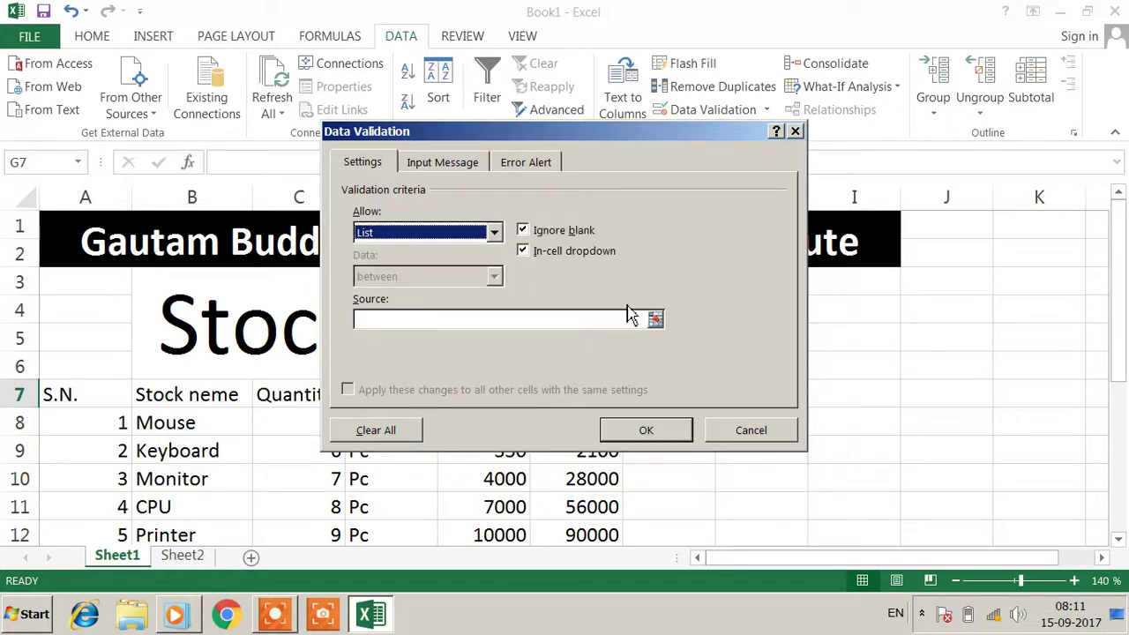
{"action": "left_click", "coordinate": [655, 319]}
{"action": "left_click", "coordinate": [660, 309]}
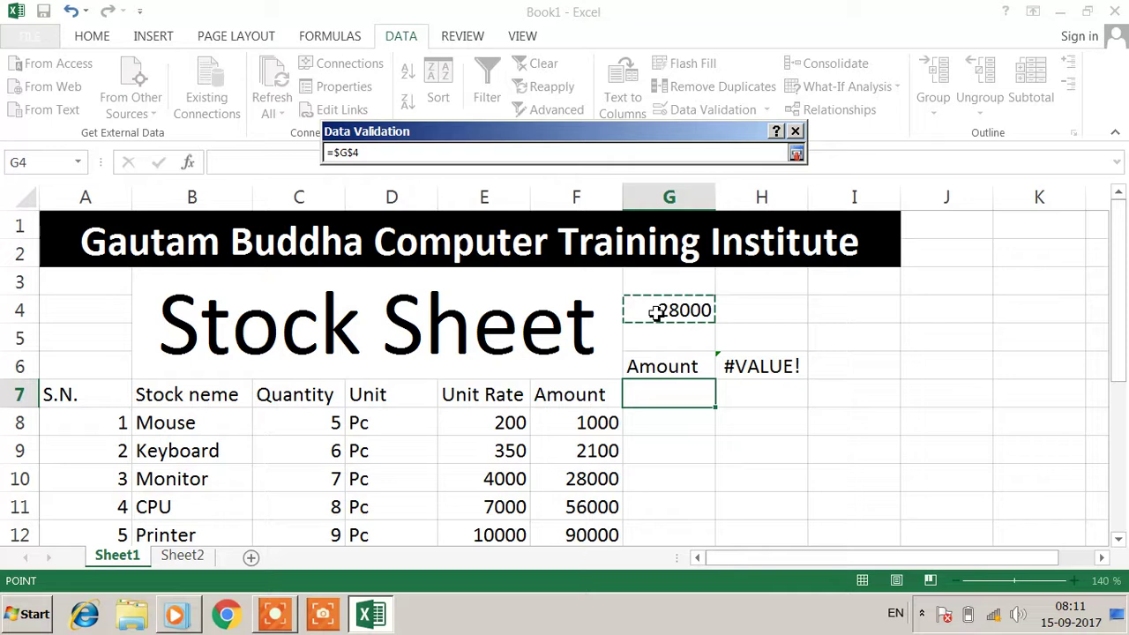
{"action": "left_click", "coordinate": [201, 557]}
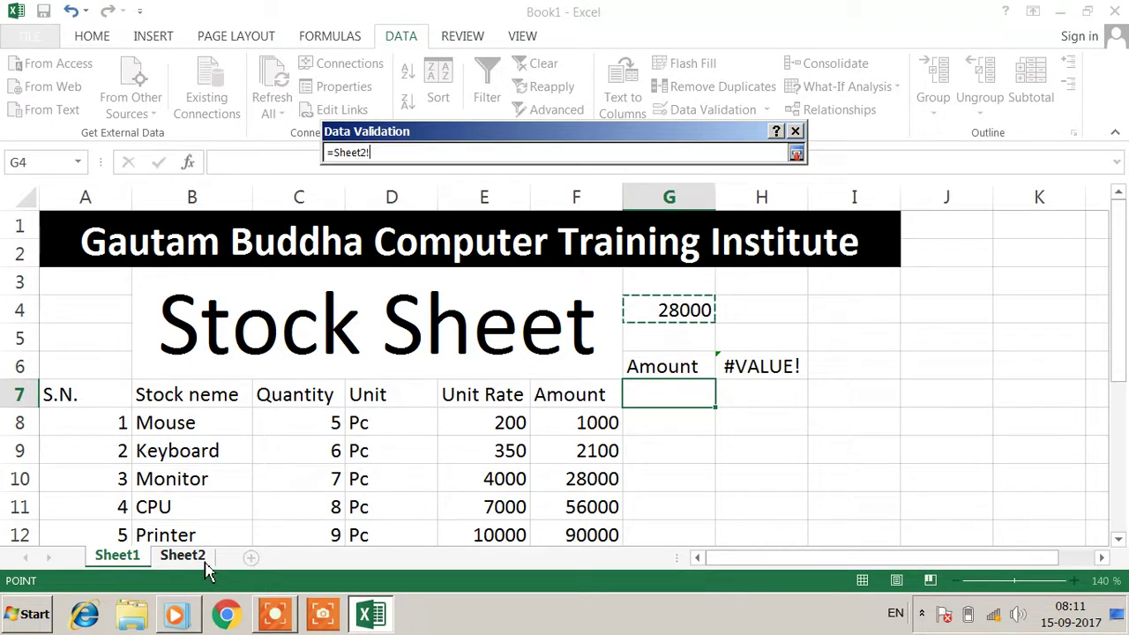
{"action": "left_click_drag", "start_coordinate": [158, 221], "coordinate": [145, 349]}
{"action": "left_click", "coordinate": [134, 225]}
{"action": "left_click_drag", "start_coordinate": [134, 225], "coordinate": [145, 413]}
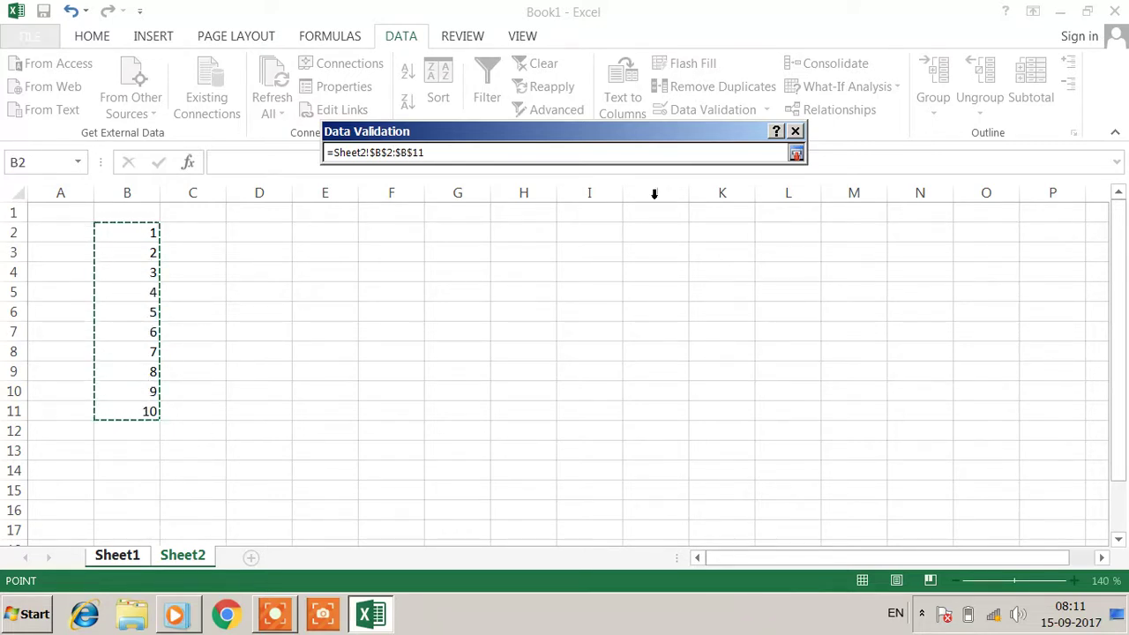
{"action": "left_click", "coordinate": [796, 155]}
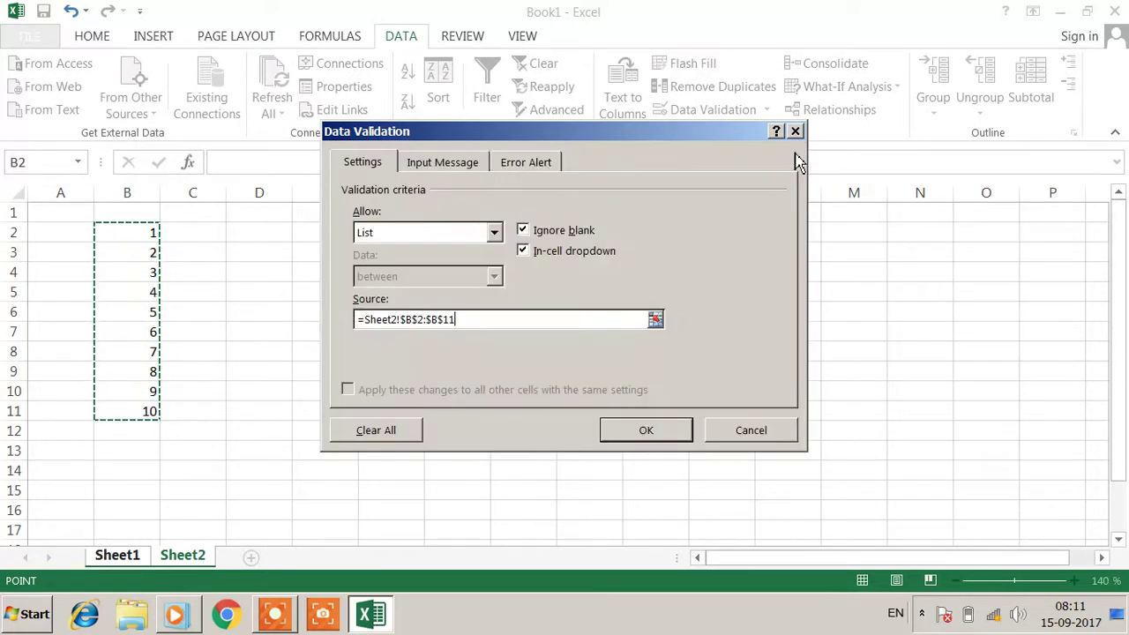
{"action": "left_click", "coordinate": [648, 432]}
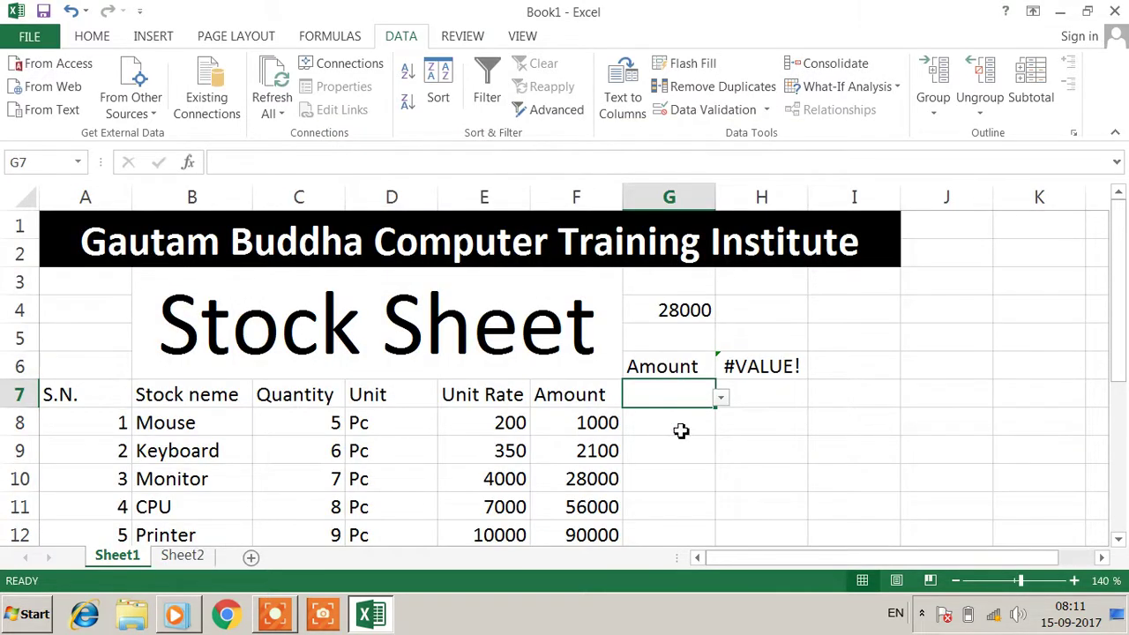
- Pick 5 from G7's dropdown so H6 shows 56000, then minimize Excel
{"action": "left_click", "coordinate": [722, 399]}
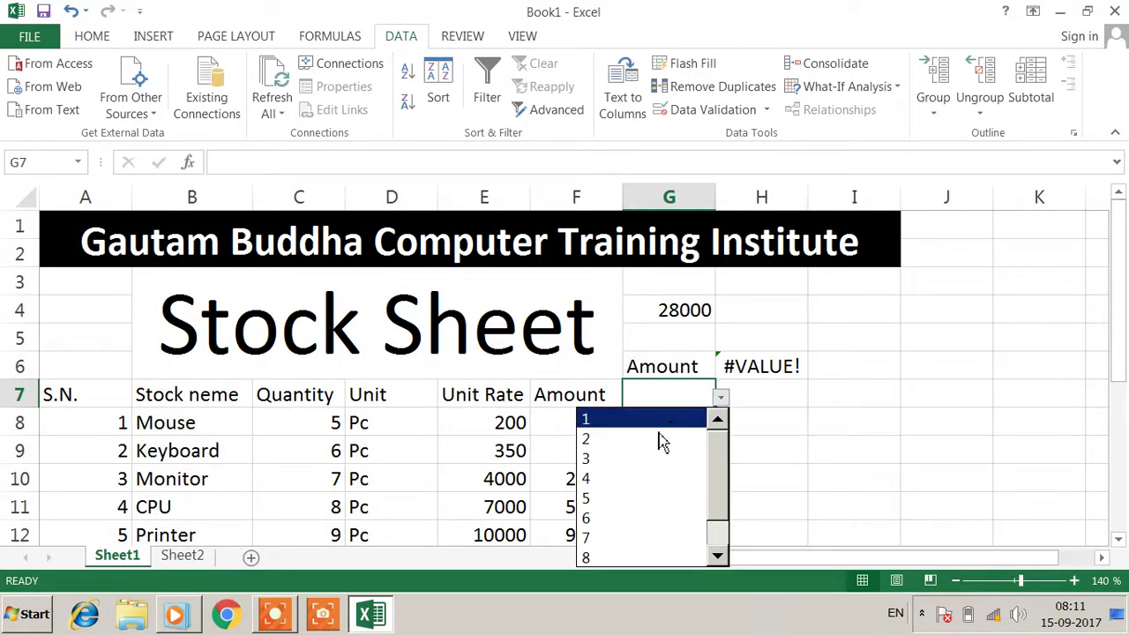
{"action": "key", "text": "Escape"}
{"action": "left_click", "coordinate": [624, 488]}
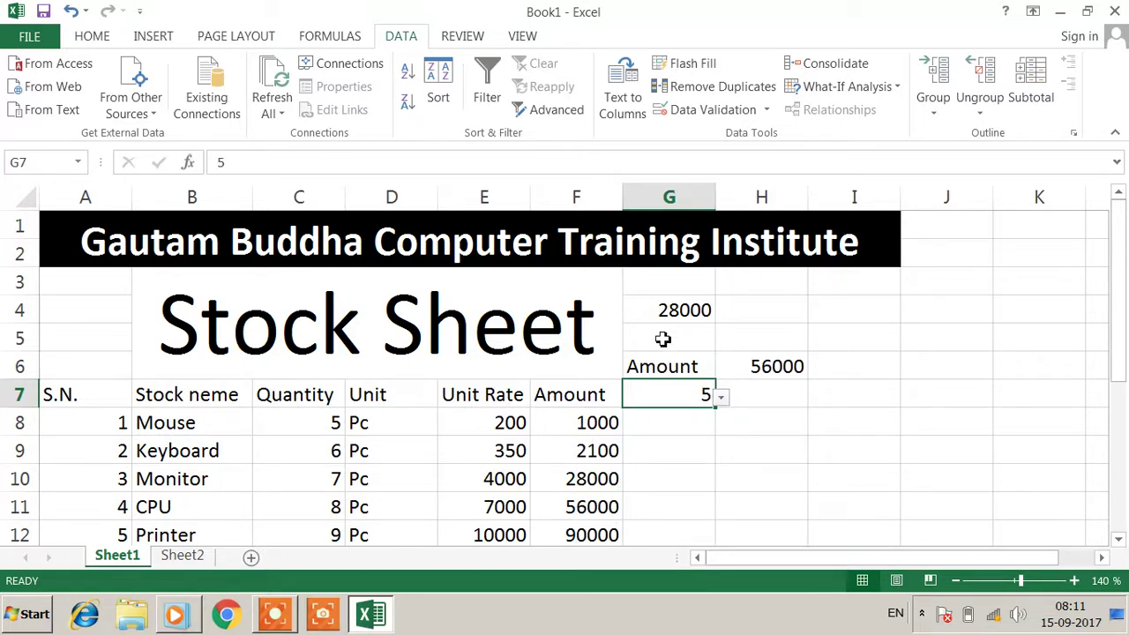
{"action": "left_click", "coordinate": [273, 614]}
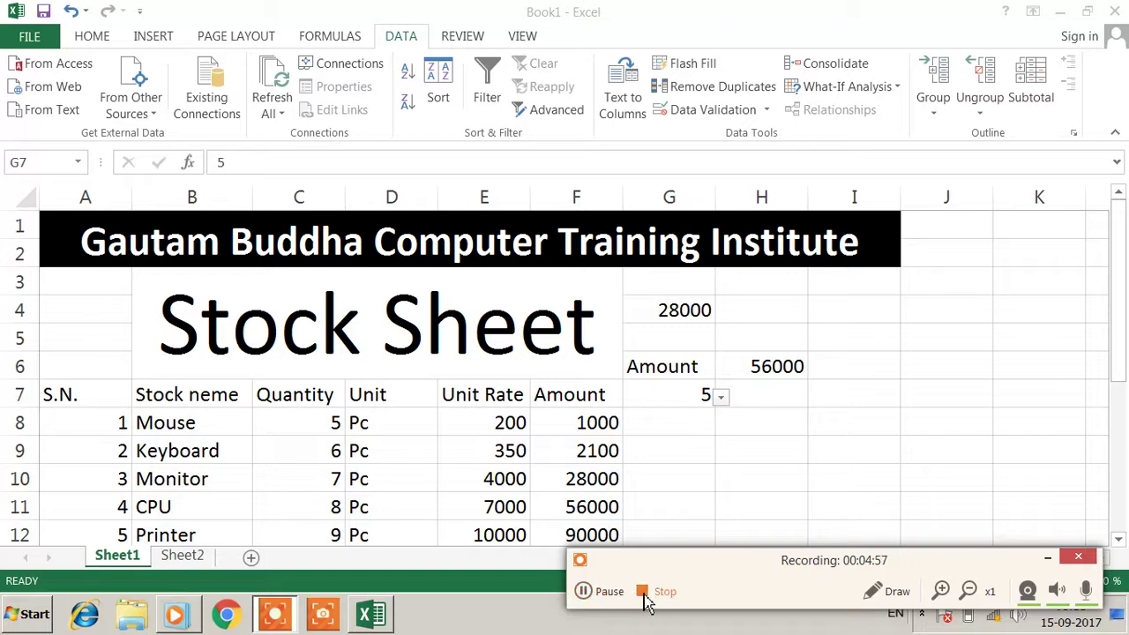
{"action": "left_click", "coordinate": [617, 595]}
{"action": "left_click", "coordinate": [623, 603]}
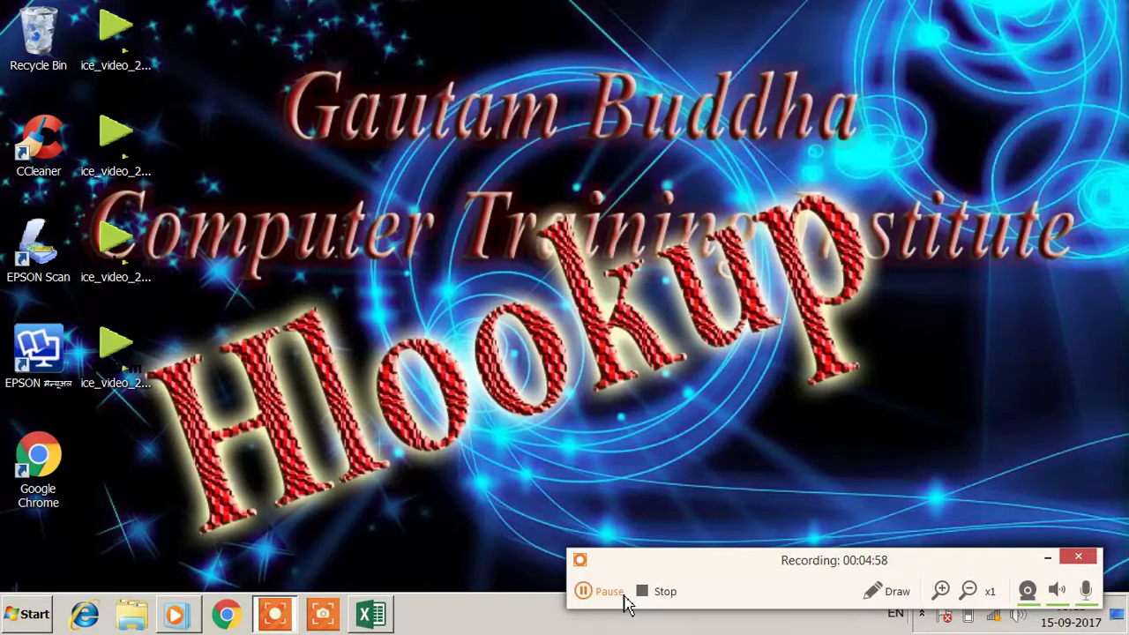